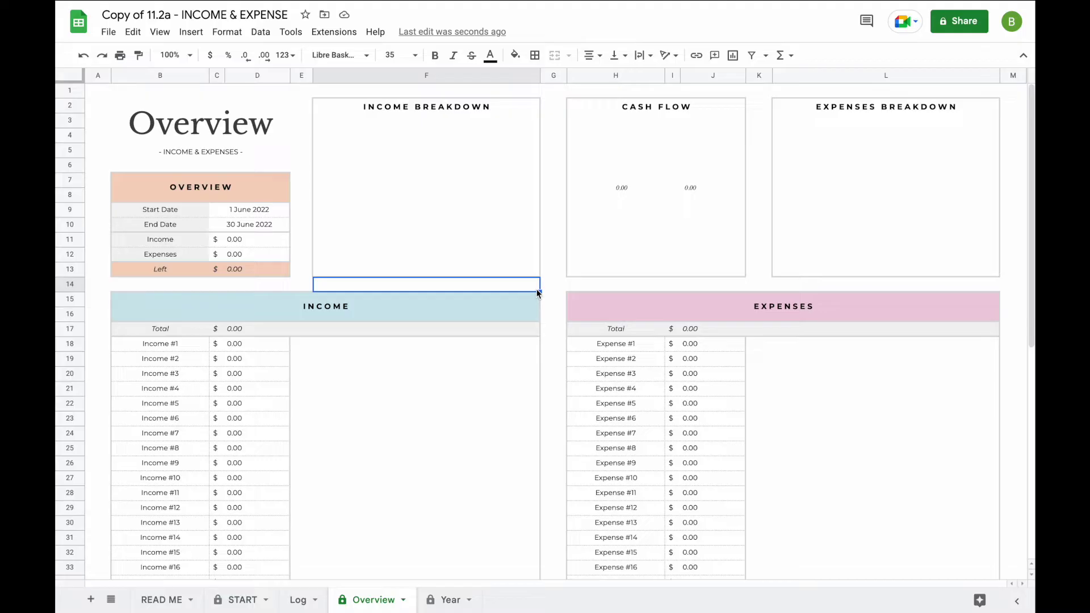
- Tour the START, Log, Overview and Year sheets, ending on the READ ME instructions
{"action": "left_click", "coordinate": [241, 599]}
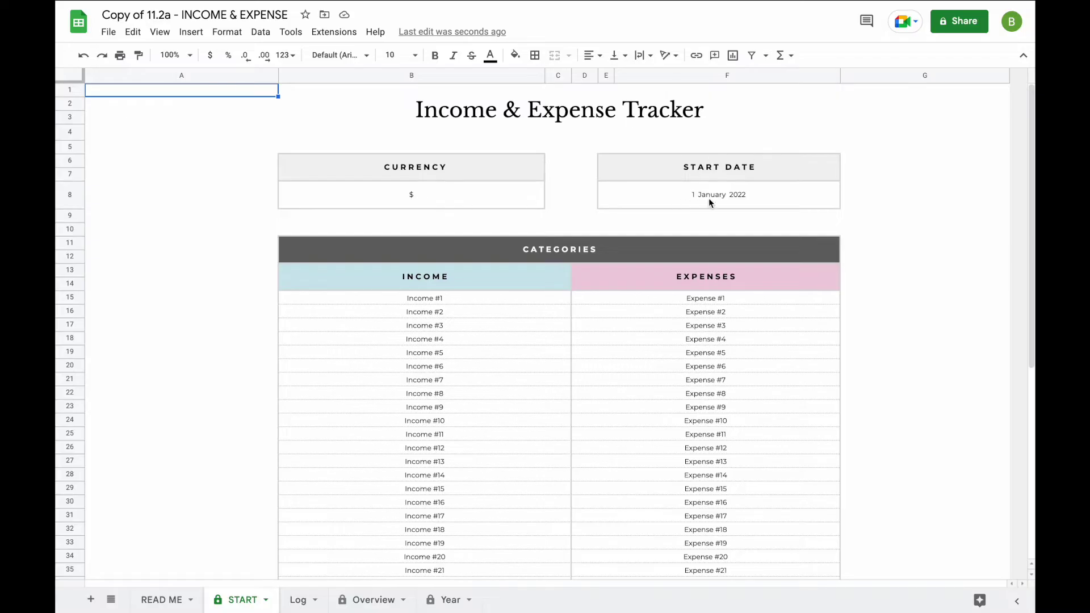
{"action": "left_click", "coordinate": [302, 599]}
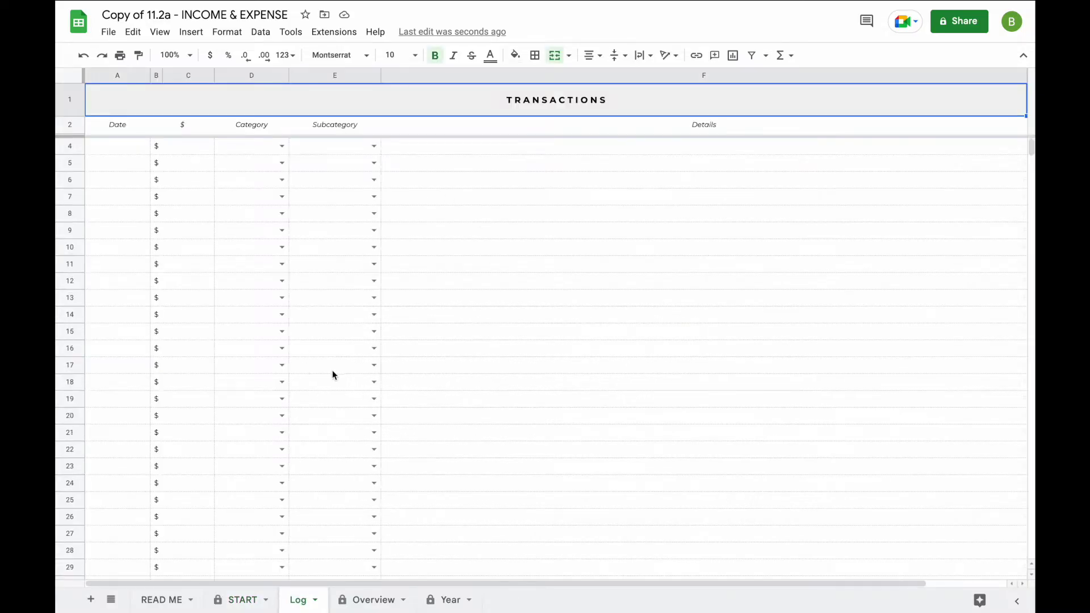
{"action": "left_click", "coordinate": [369, 599]}
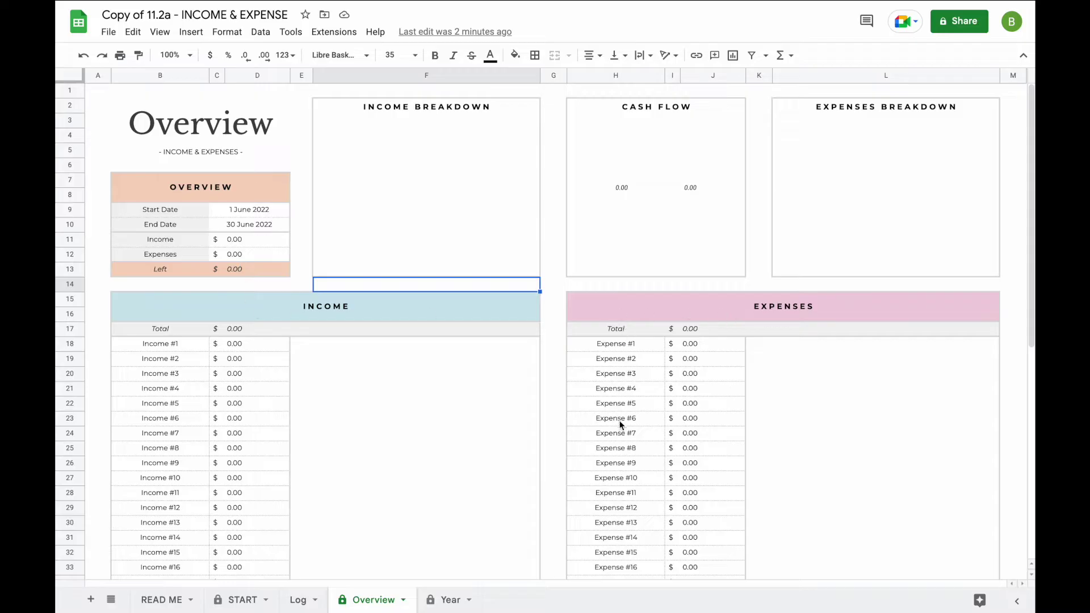
{"action": "left_click", "coordinate": [446, 600]}
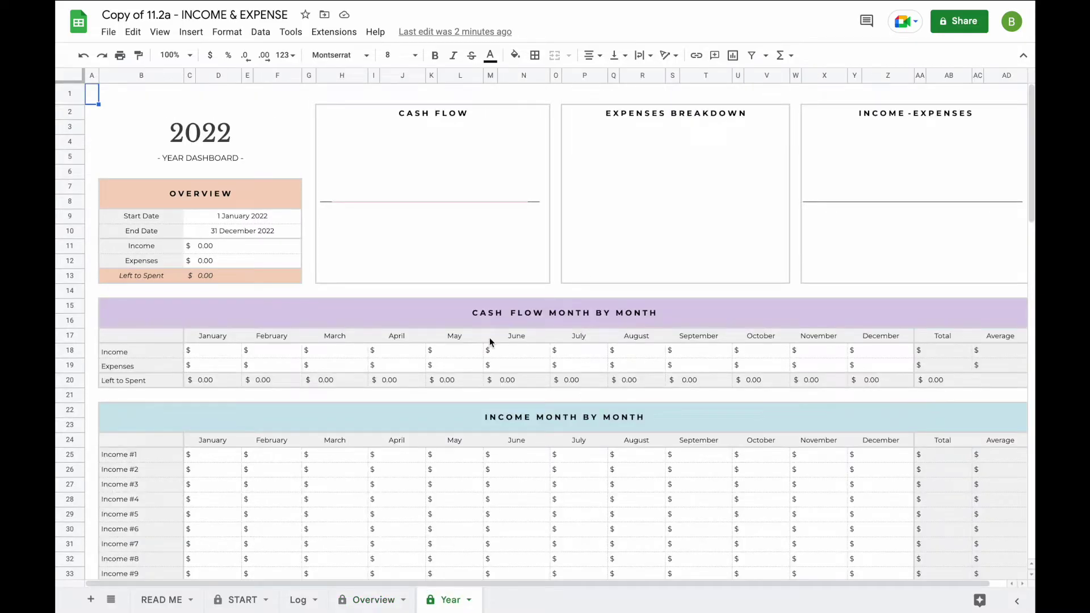
{"action": "left_click", "coordinate": [161, 599]}
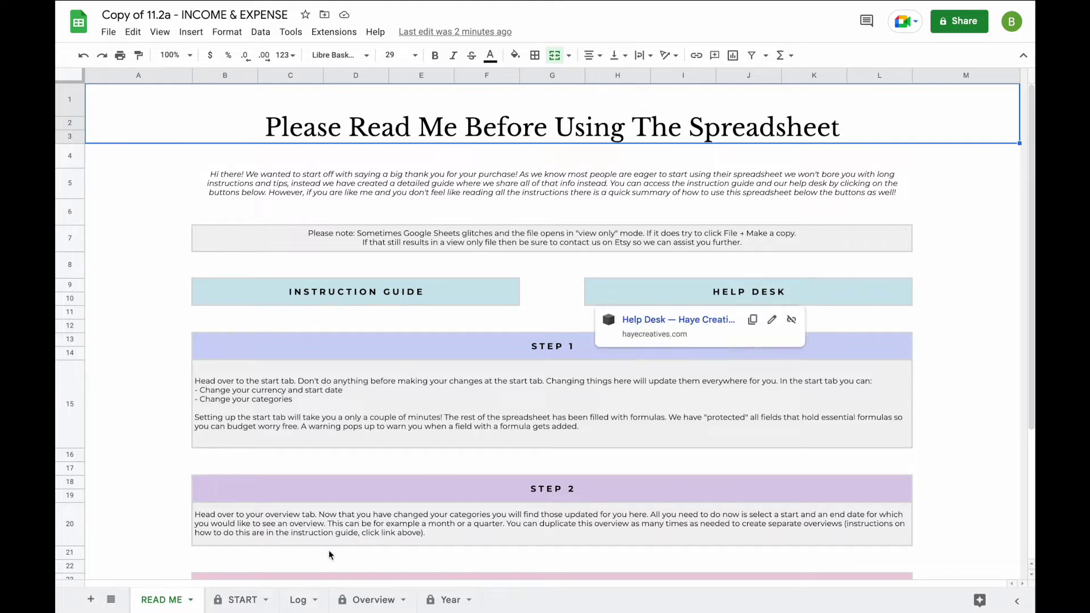
- Change the START sheet's currency cell B8 from $ to €
{"action": "left_click", "coordinate": [239, 600]}
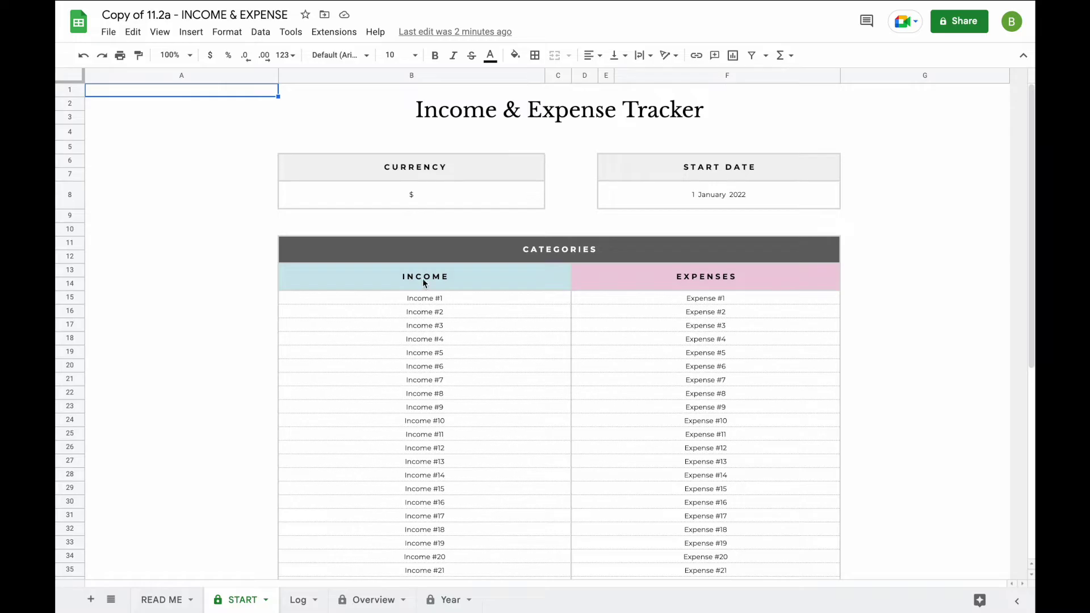
{"action": "left_click", "coordinate": [441, 196]}
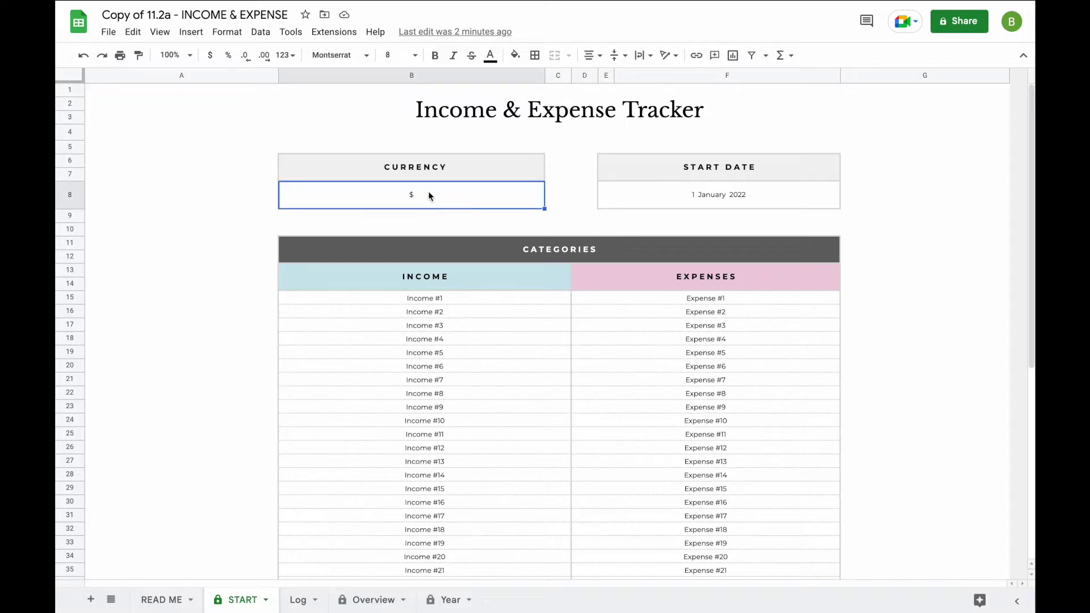
{"action": "double_click", "coordinate": [428, 196]}
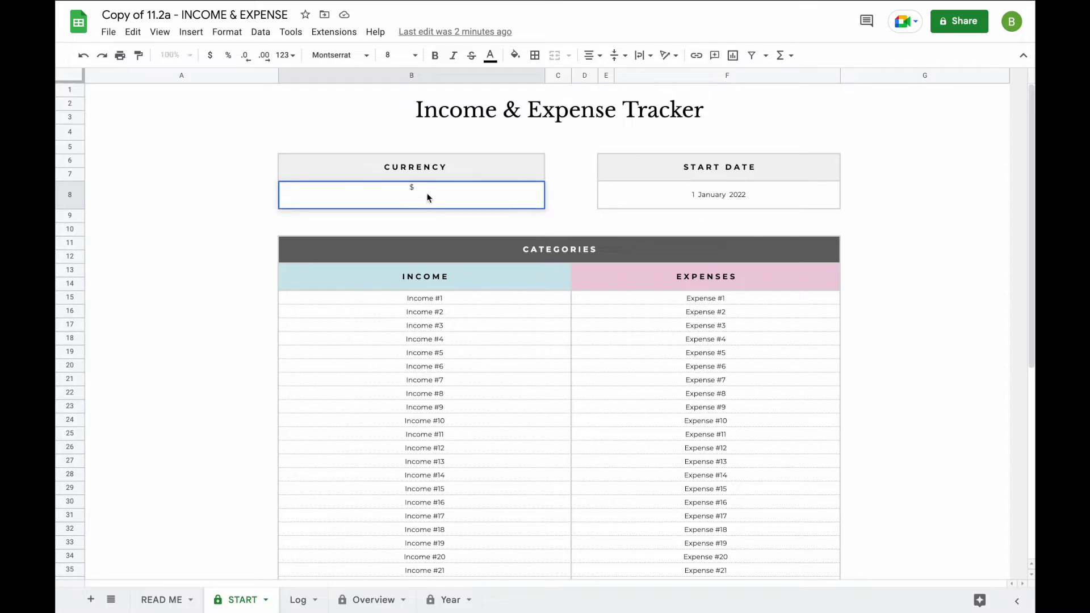
{"action": "key", "text": "BackSpace"}
{"action": "type", "text": "€"}
{"action": "key", "text": "Return"}
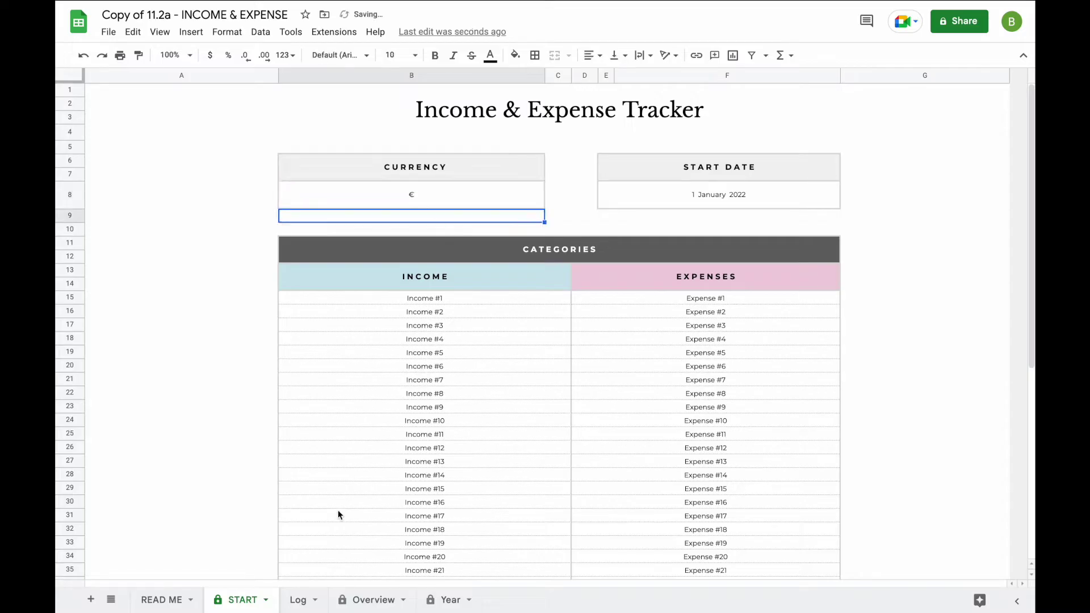
- Check the € currency on the Log, Overview and Year sheets, returning to START
{"action": "left_click", "coordinate": [297, 599]}
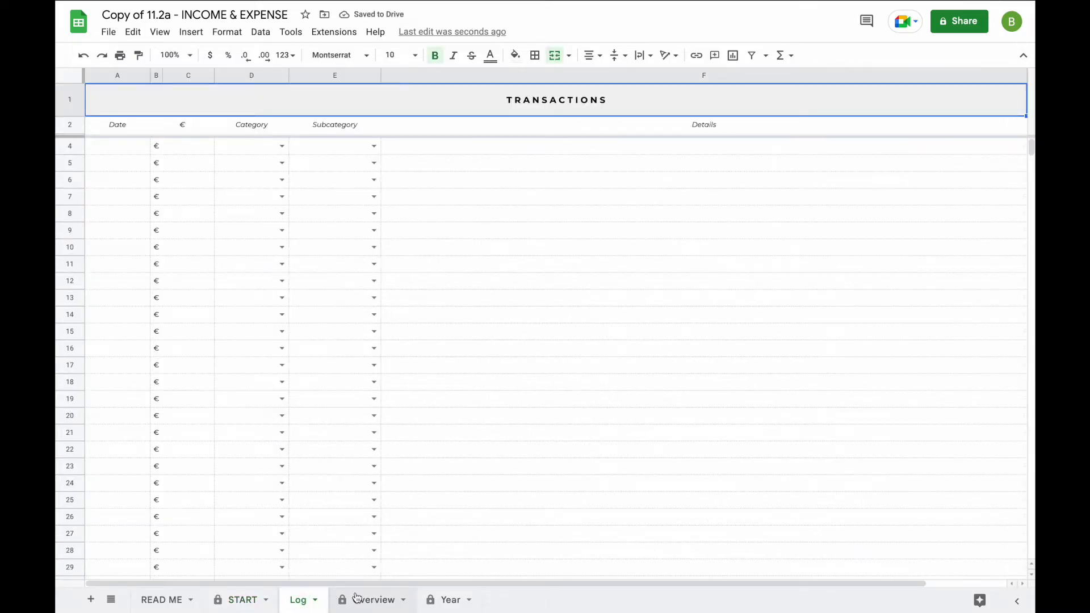
{"action": "left_click", "coordinate": [357, 599]}
{"action": "left_click", "coordinate": [442, 597]}
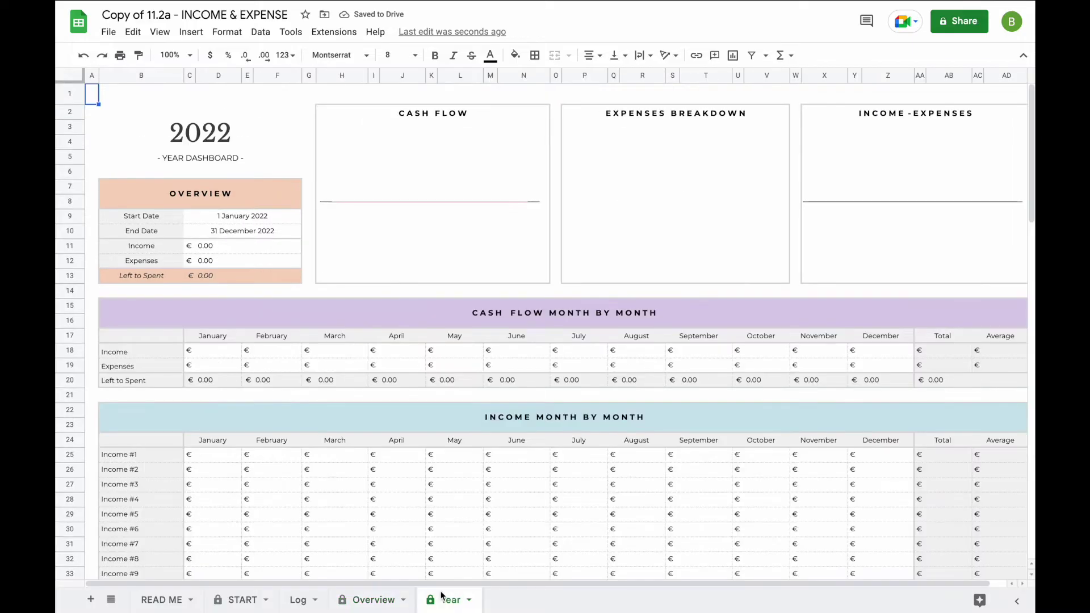
{"action": "left_click", "coordinate": [241, 599]}
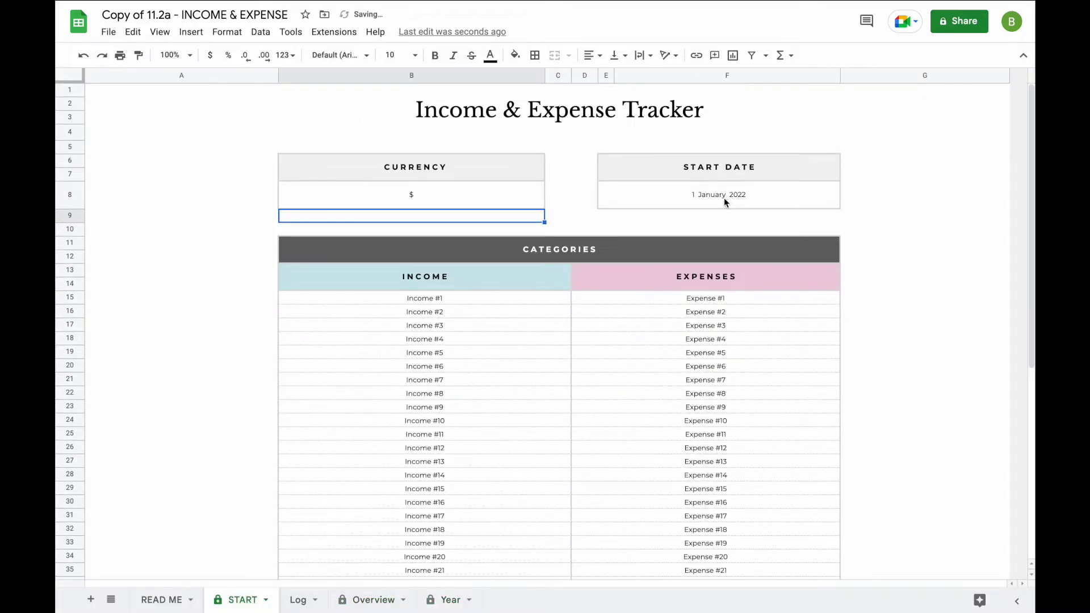
{"action": "left_click", "coordinate": [446, 602]}
- Rename the Income #1 category in B15 to Paycheck
{"action": "scroll", "coordinate": [491, 312], "scroll_direction": "down", "scroll_amount": 2}
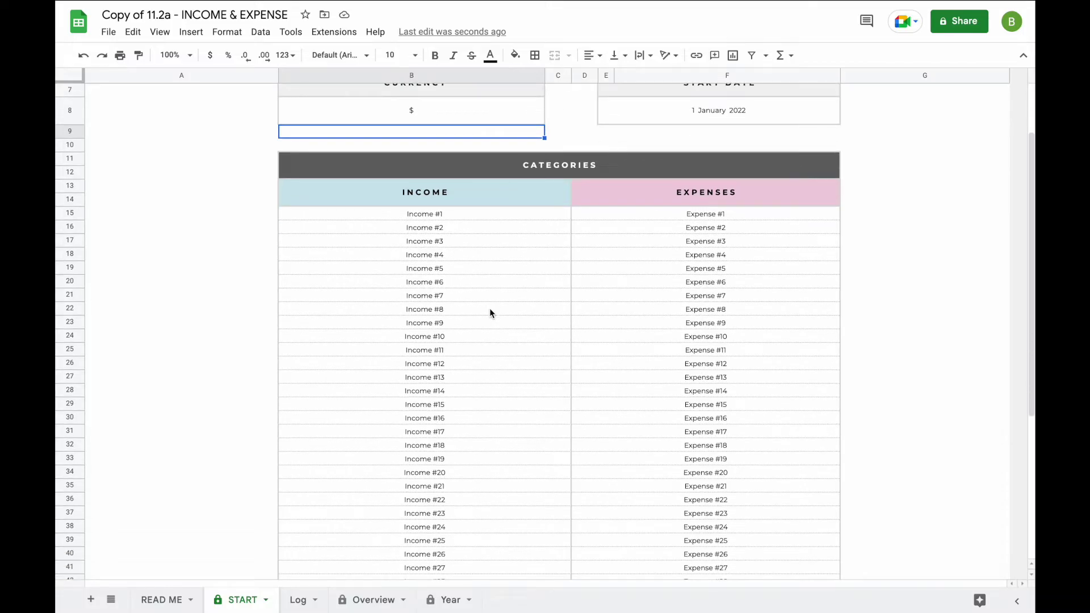
{"action": "scroll", "coordinate": [490, 309], "scroll_direction": "down", "scroll_amount": 2}
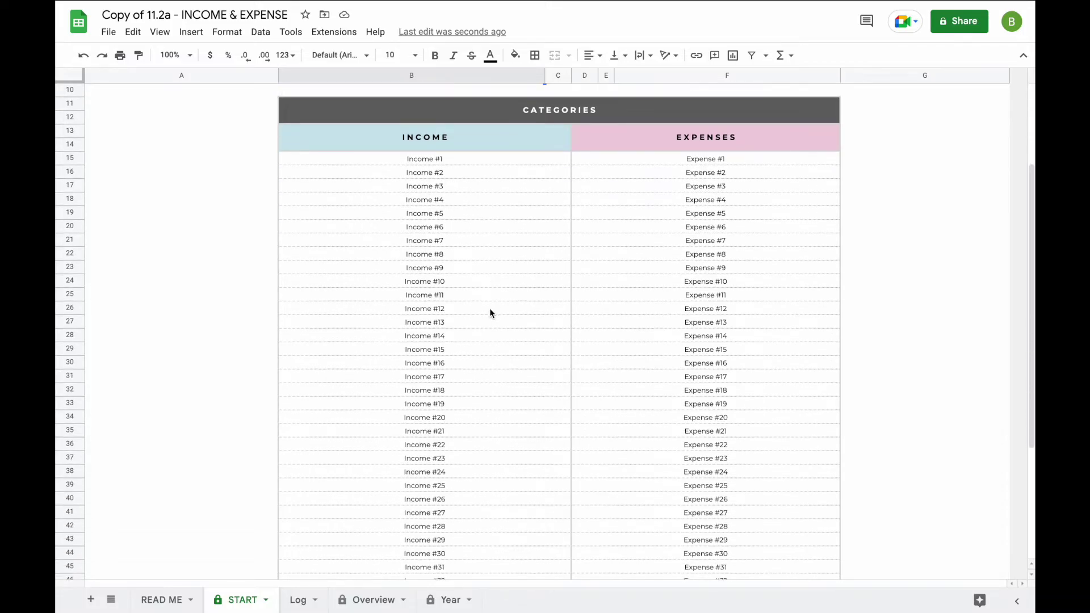
{"action": "scroll", "coordinate": [489, 307], "scroll_direction": "down", "scroll_amount": 1}
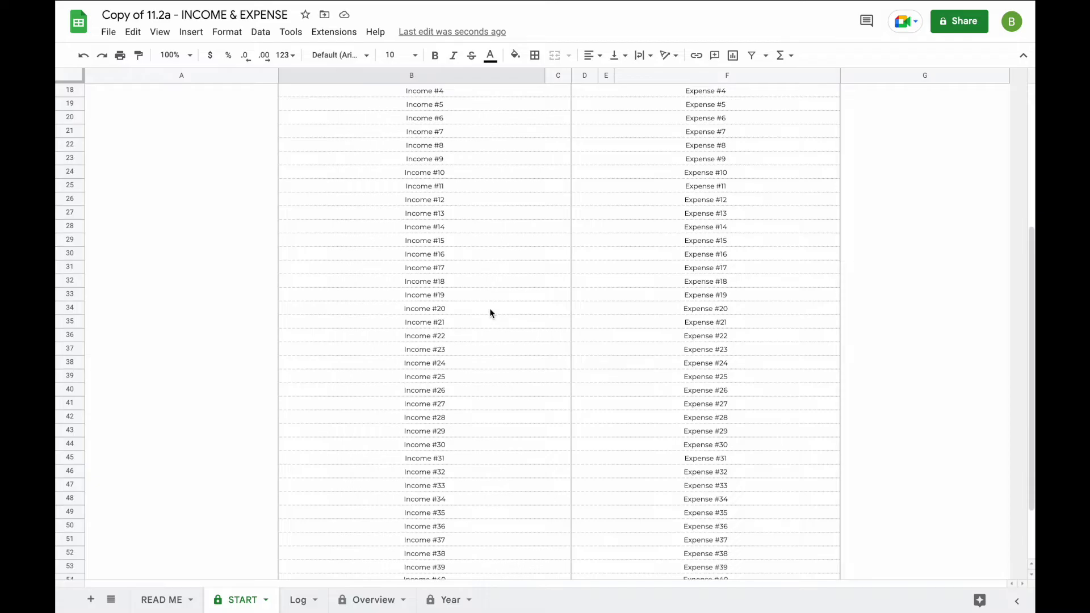
{"action": "scroll", "coordinate": [489, 308], "scroll_direction": "up", "scroll_amount": 3}
{"action": "scroll", "coordinate": [490, 312], "scroll_direction": "up", "scroll_amount": 2}
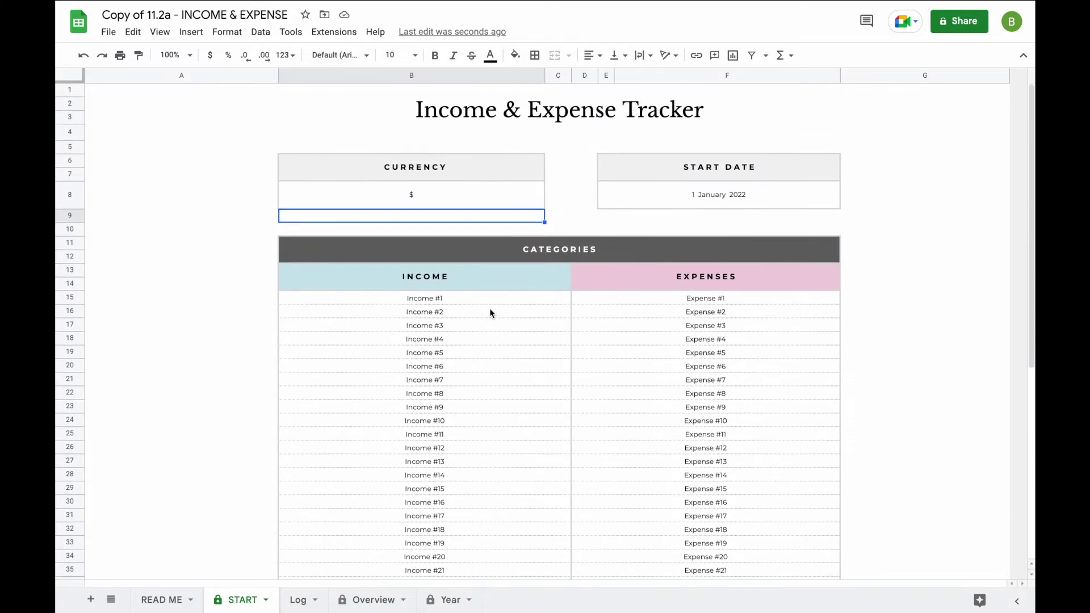
{"action": "triple_click", "coordinate": [459, 299]}
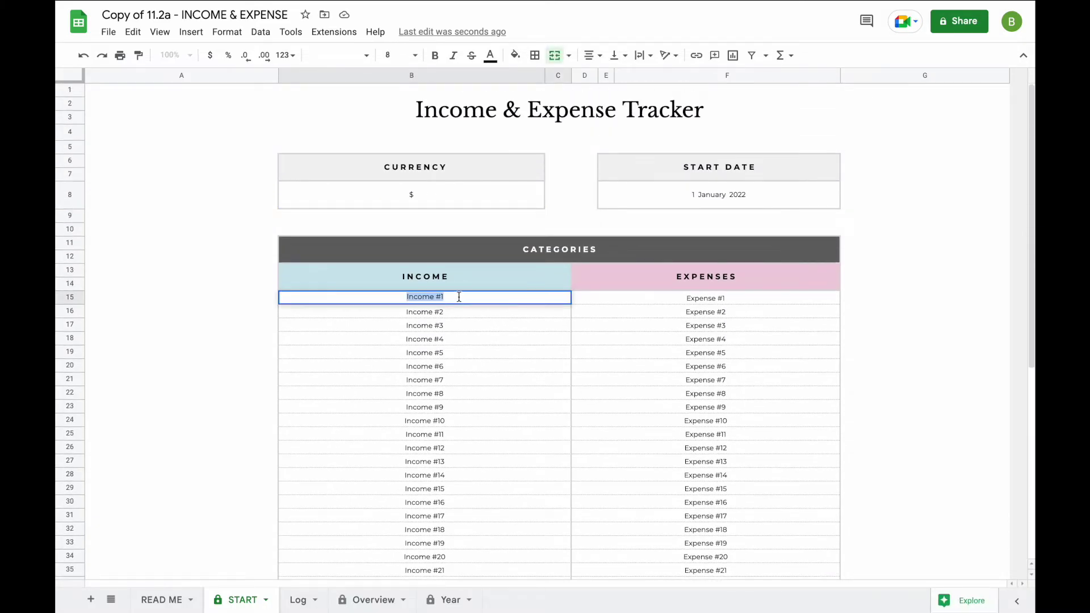
{"action": "key", "text": "BackSpace"}
{"action": "type", "text": "Paycheck"}
{"action": "key", "text": "Return"}
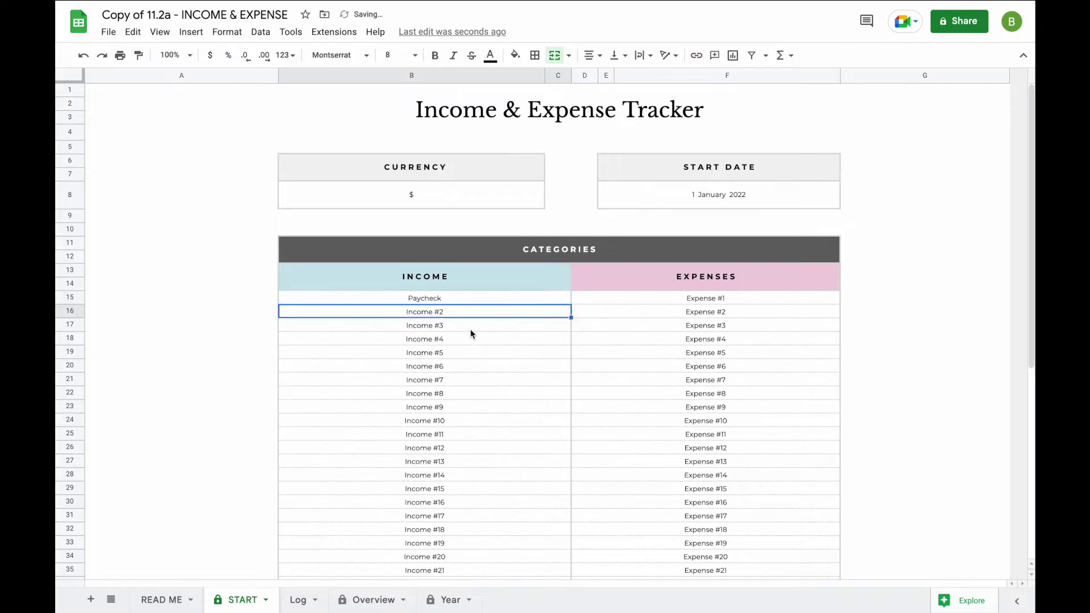
- Rename Income #2 and #3 to Freelance and Rental Income
{"action": "triple_click", "coordinate": [446, 316]}
{"action": "type", "text": "Fr"}
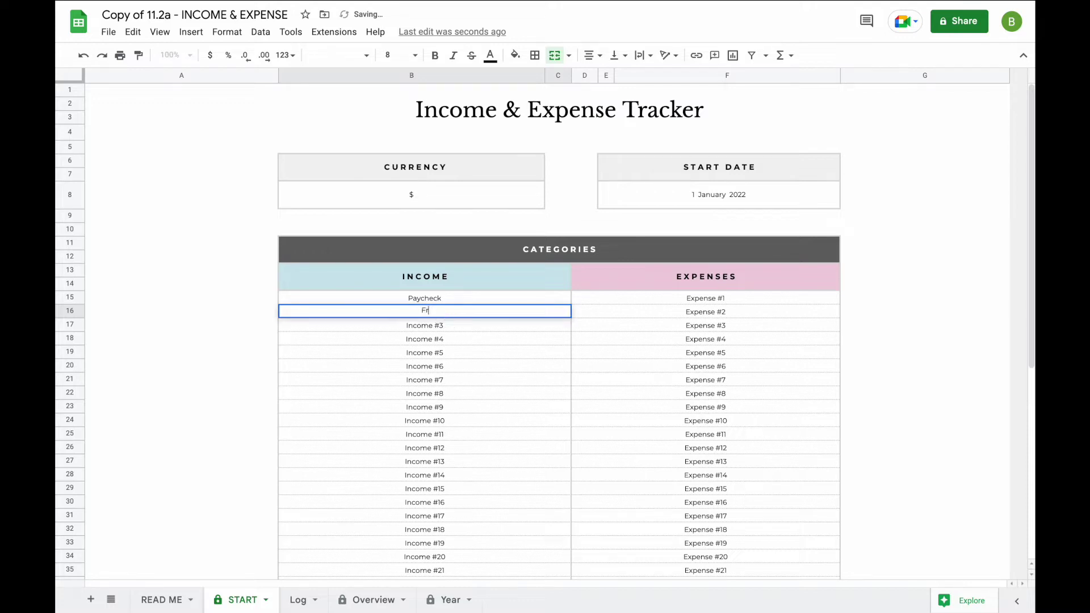
{"action": "type", "text": "eelance"}
{"action": "key", "text": "Return"}
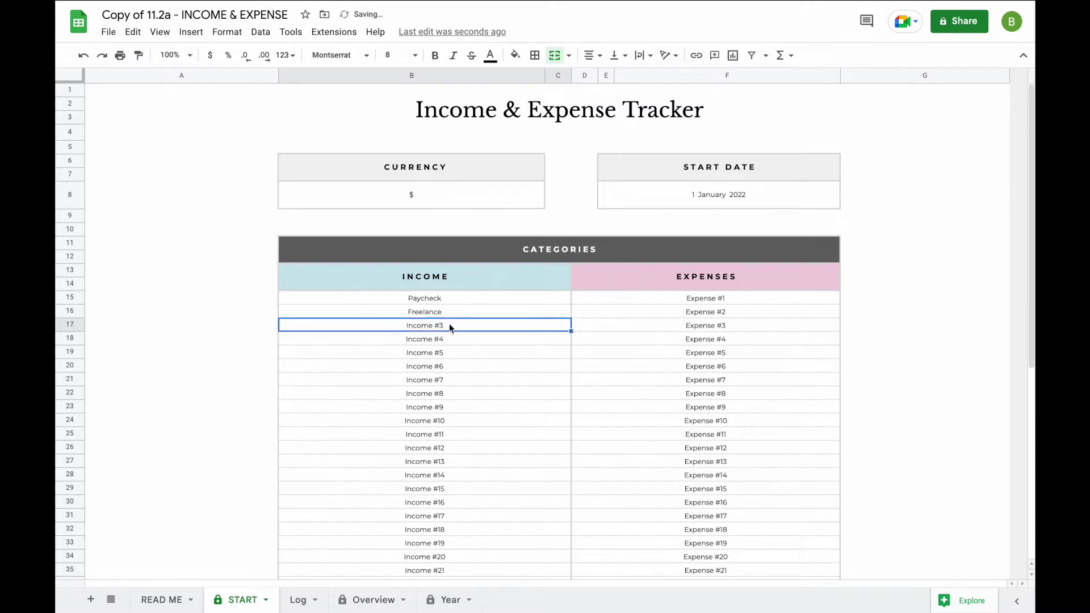
{"action": "triple_click", "coordinate": [450, 326]}
{"action": "type", "text": "Rental Income"}
{"action": "key", "text": "Return"}
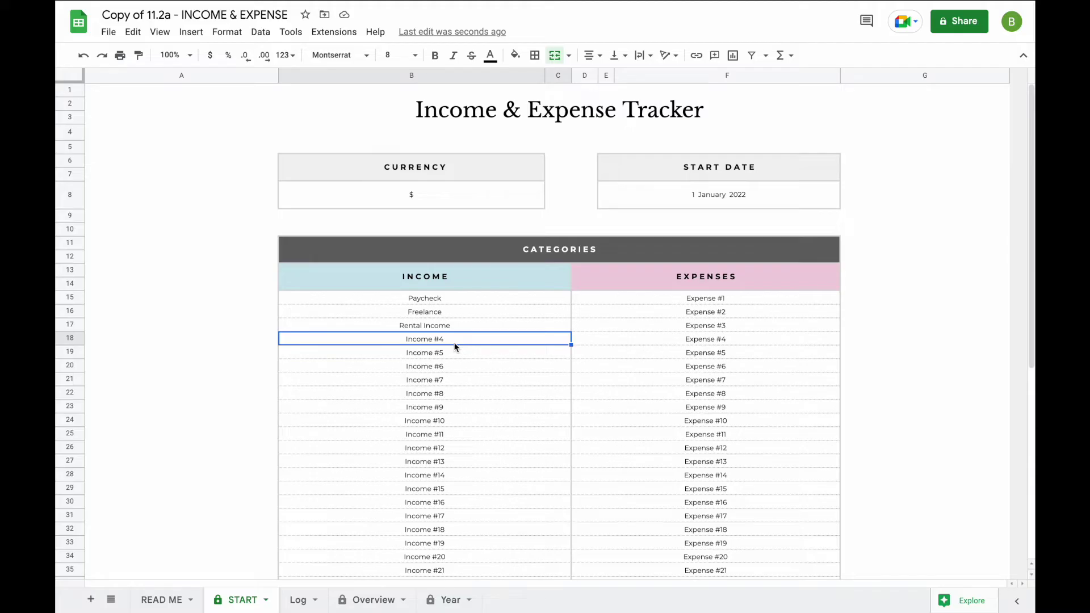
- Clear the leftover income category names in B18:B54
{"action": "left_click", "coordinate": [451, 340]}
{"action": "scroll", "coordinate": [450, 339], "scroll_direction": "down", "scroll_amount": 6}
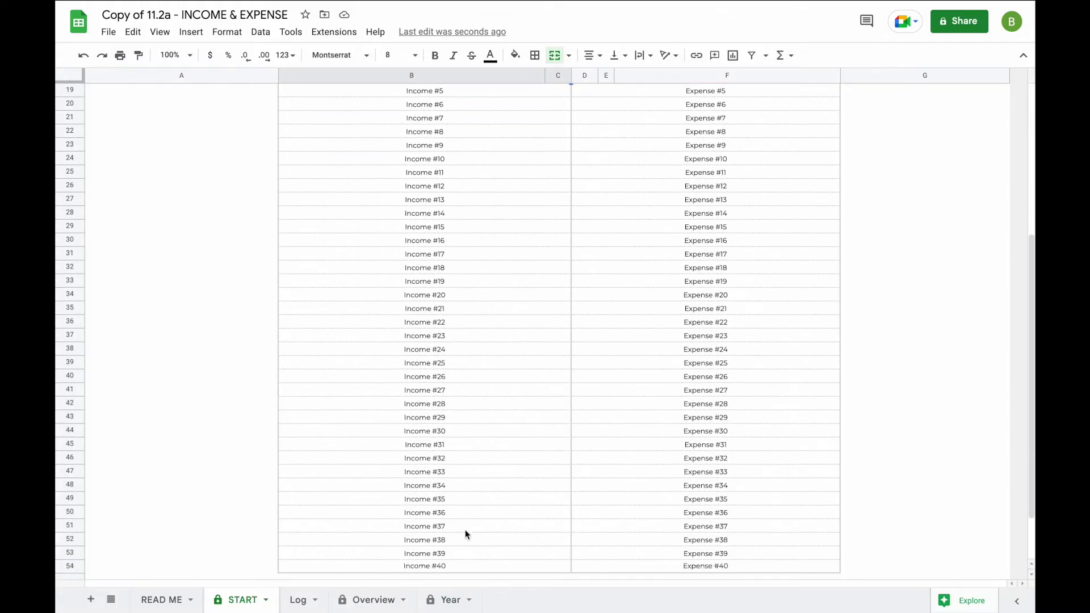
{"action": "left_click", "coordinate": [460, 567], "text": "shift"}
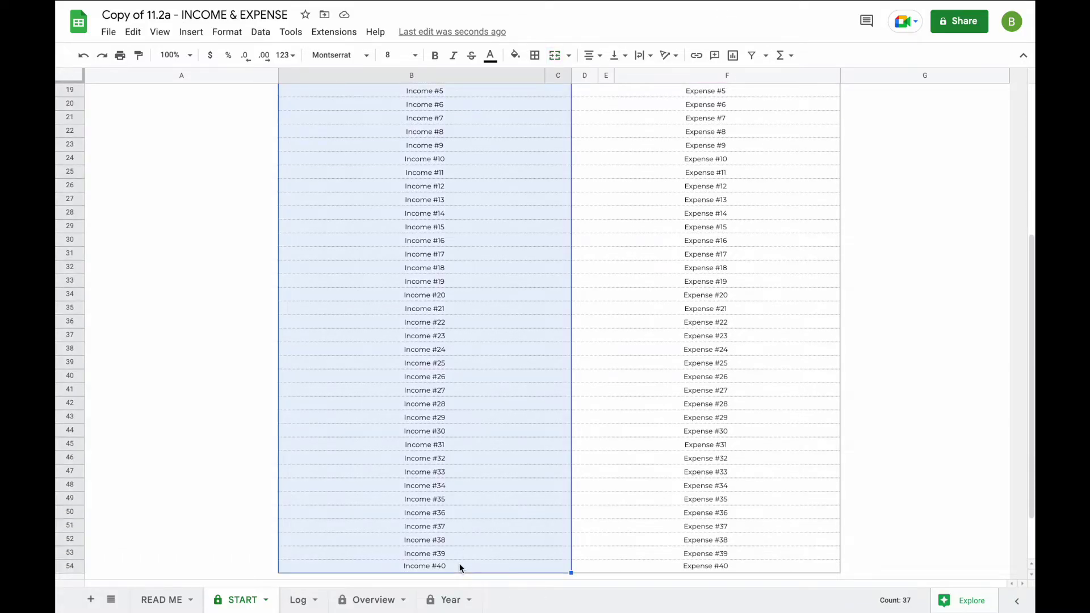
{"action": "key", "text": "Delete"}
{"action": "scroll", "coordinate": [465, 349], "scroll_direction": "up", "scroll_amount": 6}
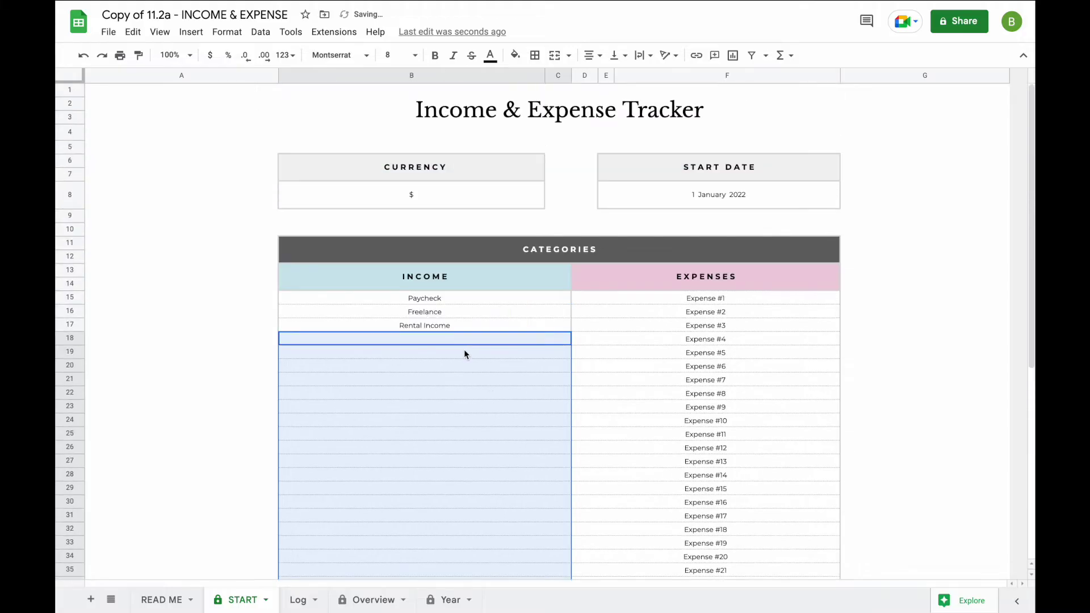
{"action": "left_click", "coordinate": [437, 344]}
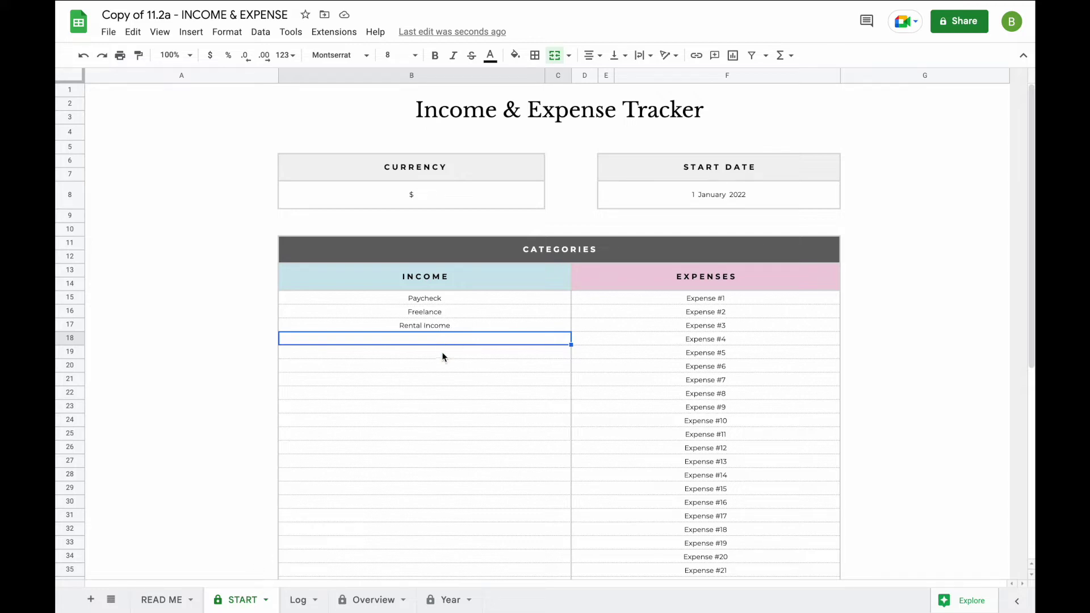
- Clear the placeholder expense categories in F15:F54
{"action": "left_click", "coordinate": [595, 301]}
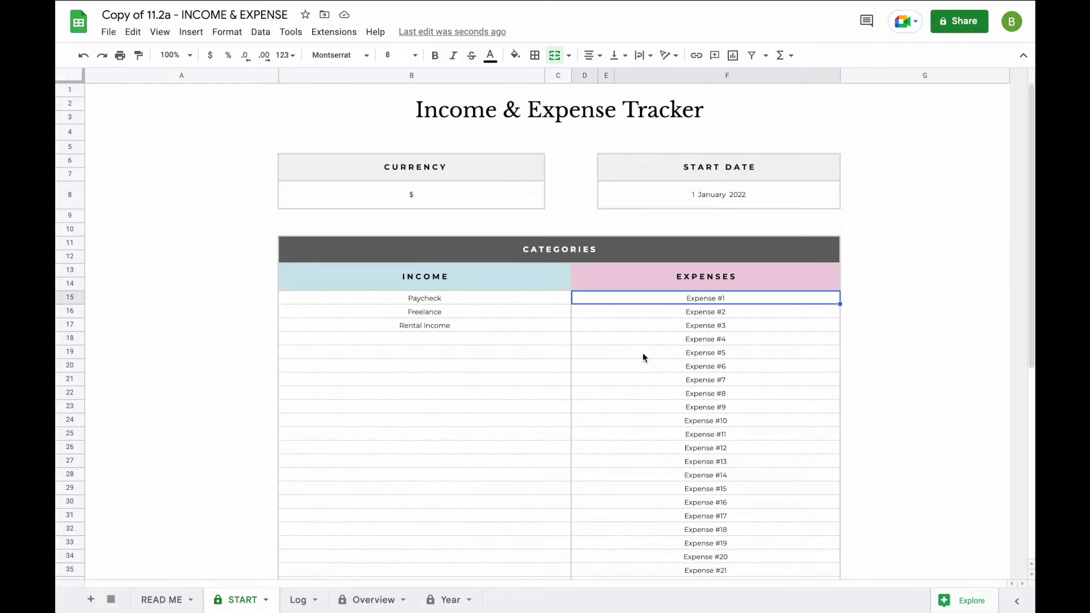
{"action": "scroll", "coordinate": [643, 356], "scroll_direction": "down", "scroll_amount": 5}
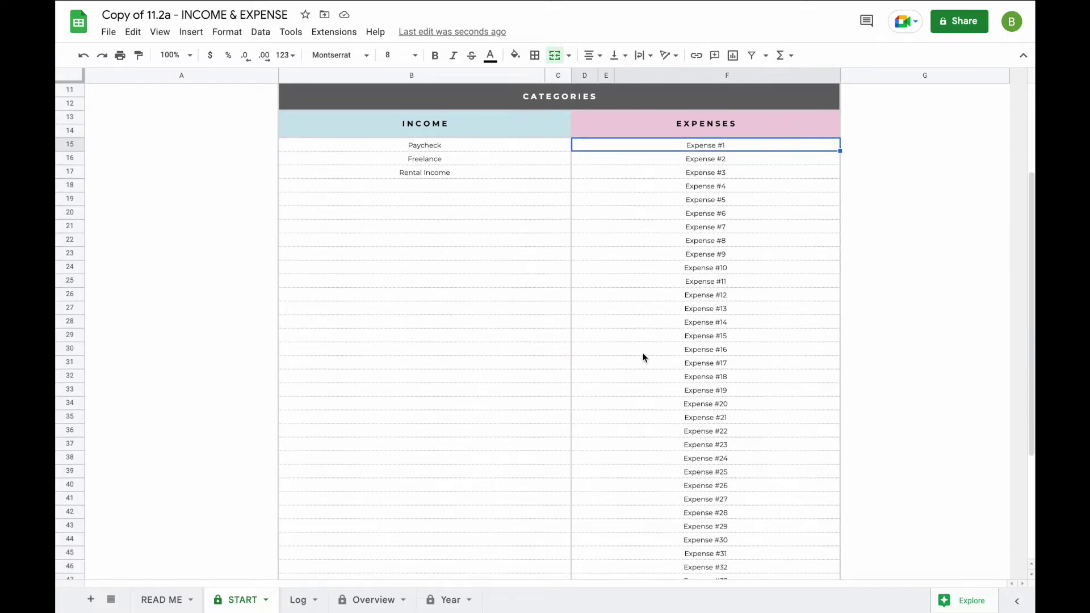
{"action": "scroll", "coordinate": [642, 357], "scroll_direction": "down", "scroll_amount": 1}
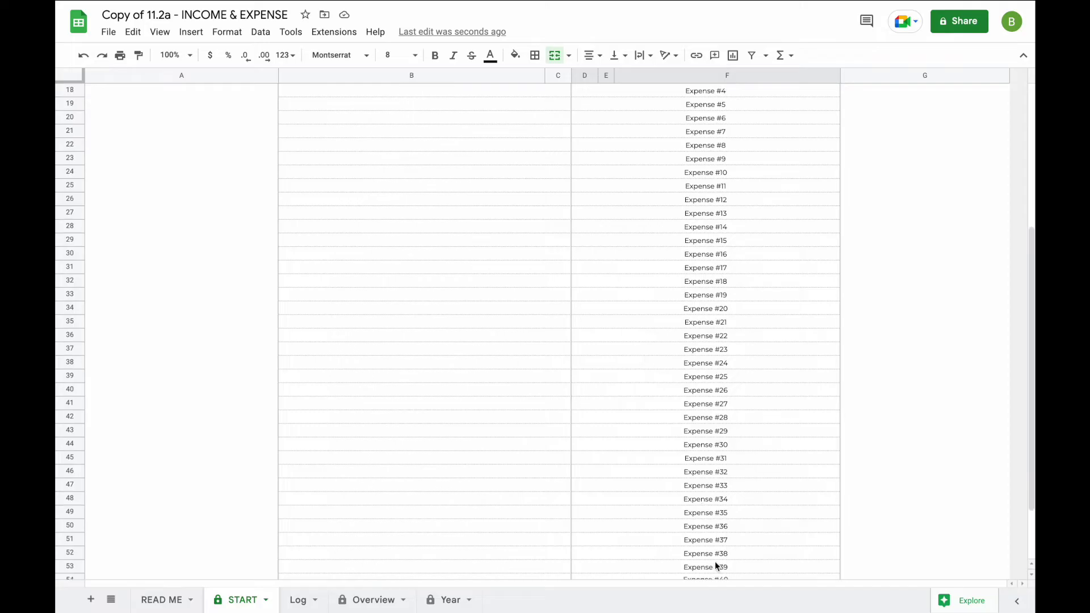
{"action": "left_click", "coordinate": [734, 575], "text": "shift"}
{"action": "key", "text": "Delete"}
{"action": "scroll", "coordinate": [721, 379], "scroll_direction": "up", "scroll_amount": 6}
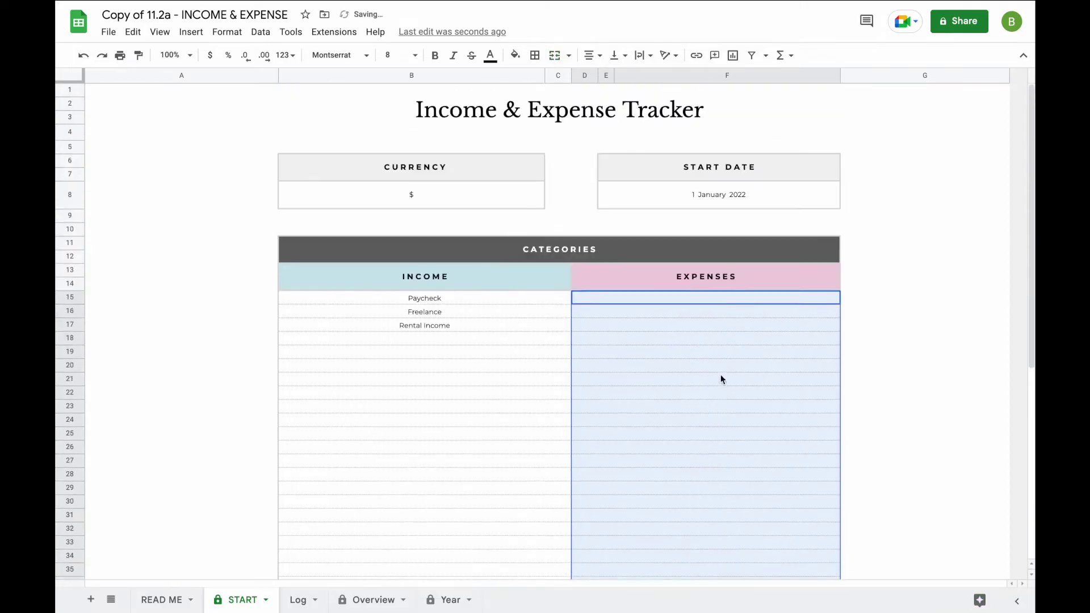
- Enter Food, Drinks, Travel and Transport as the expense categories in F15:F18
{"action": "left_click", "coordinate": [706, 298]}
{"action": "type", "text": "Food"}
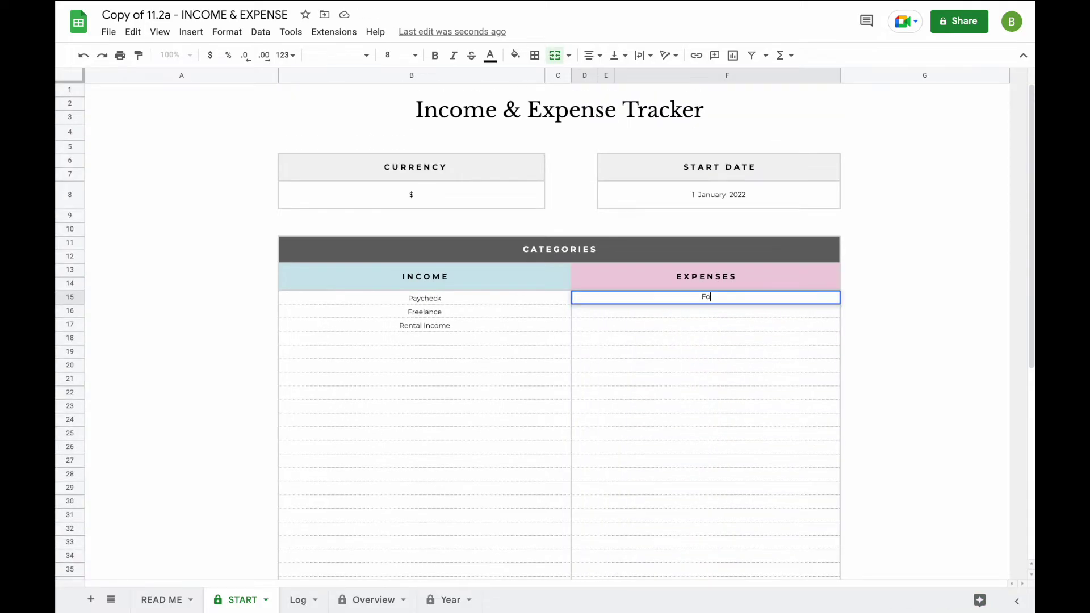
{"action": "key", "text": "Return"}
{"action": "type", "text": "Drinks"}
{"action": "key", "text": "Return"}
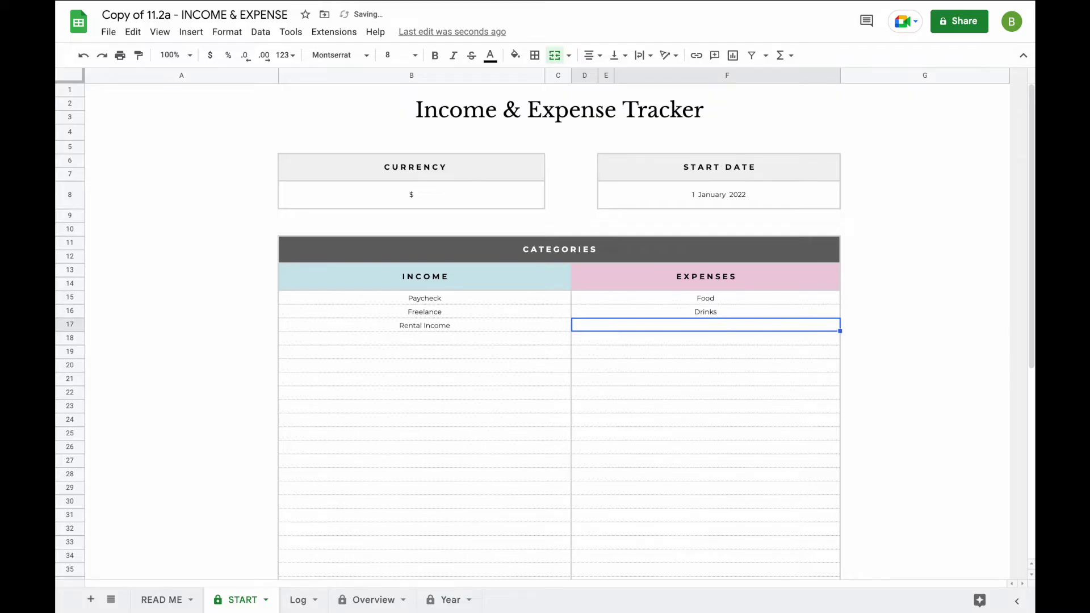
{"action": "type", "text": "Travel"}
{"action": "key", "text": "Return"}
{"action": "type", "text": "Trans"}
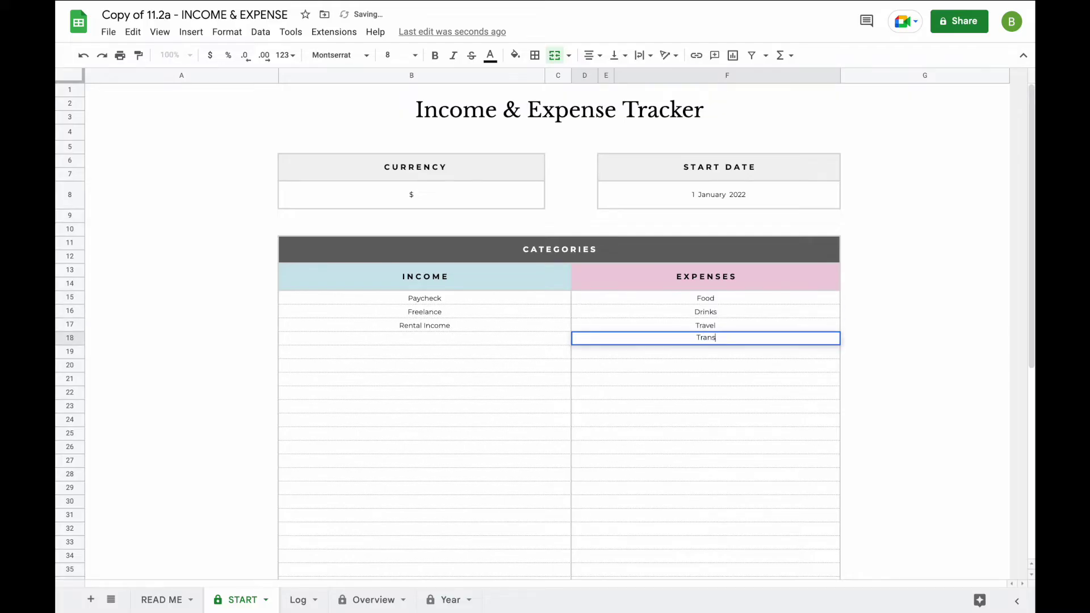
{"action": "type", "text": "port"}
{"action": "key", "text": "Return"}
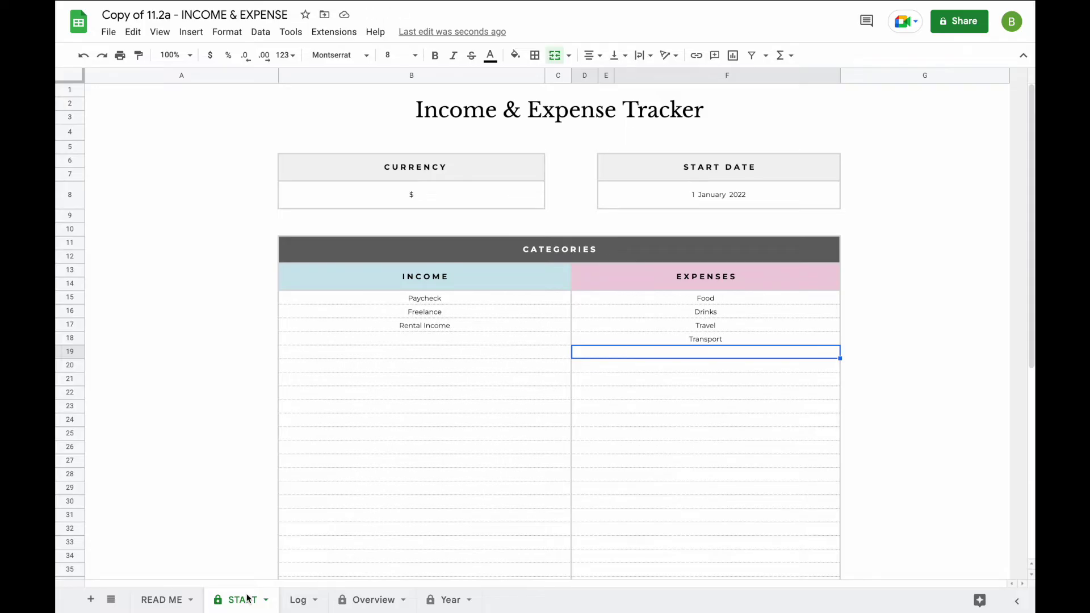
- Glance at the Log, Overview and Year sheets, ending back on Log
{"action": "left_click", "coordinate": [302, 601]}
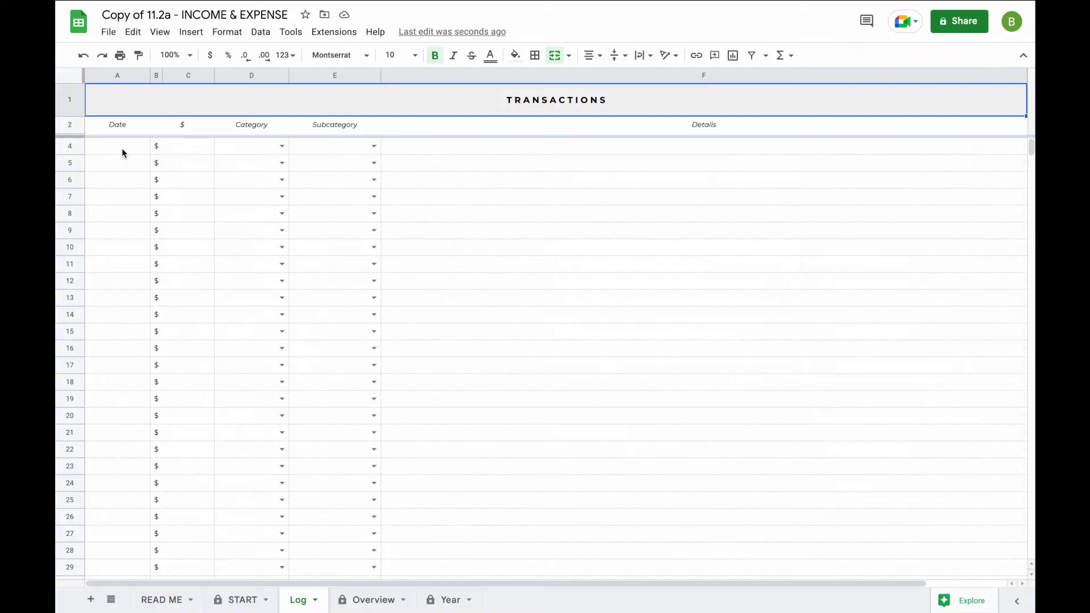
{"action": "left_click", "coordinate": [372, 599]}
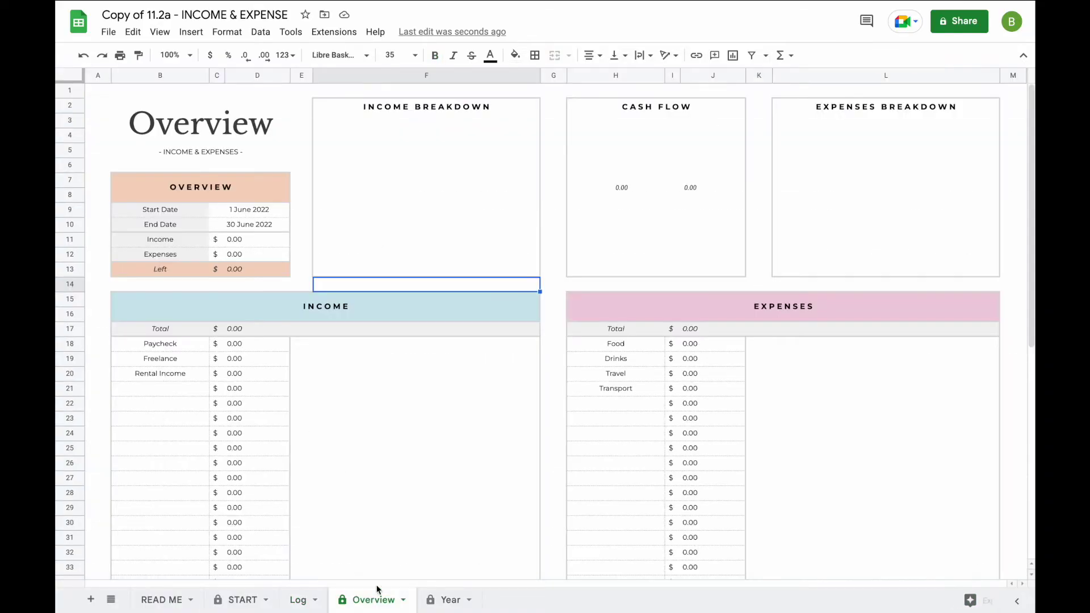
{"action": "left_click", "coordinate": [452, 601]}
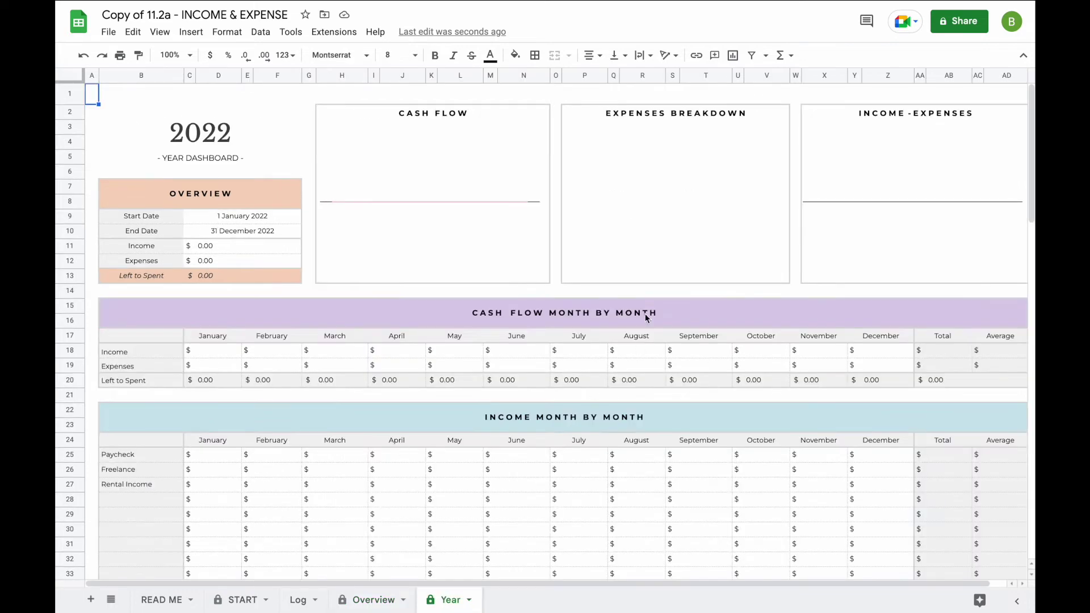
{"action": "left_click", "coordinate": [295, 600]}
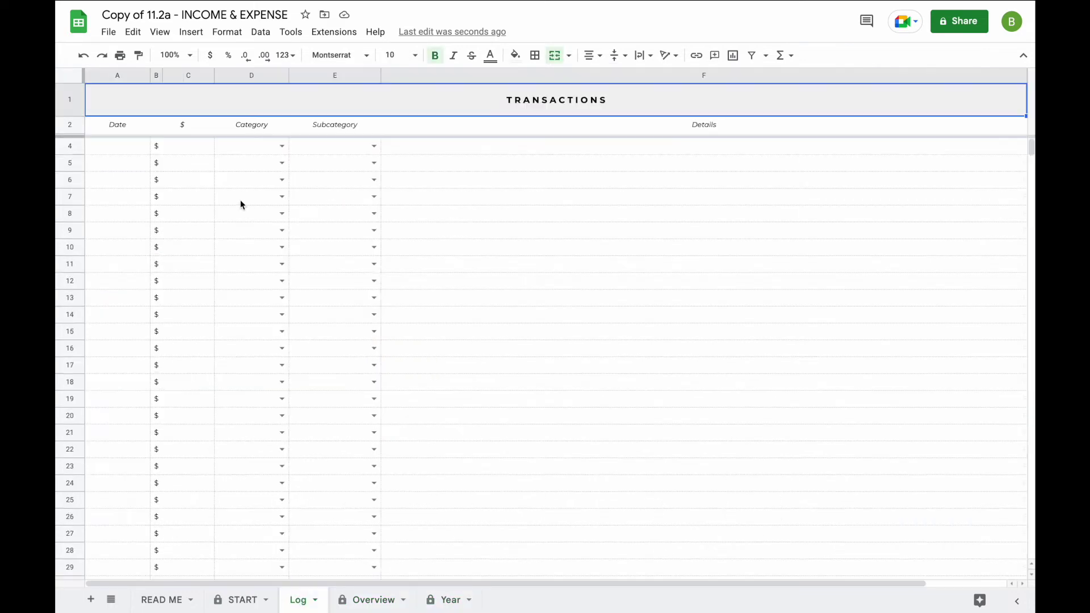
- Log a 500 Expenses/Transport transaction dated 25 October 2022 in row 4
{"action": "double_click", "coordinate": [134, 147]}
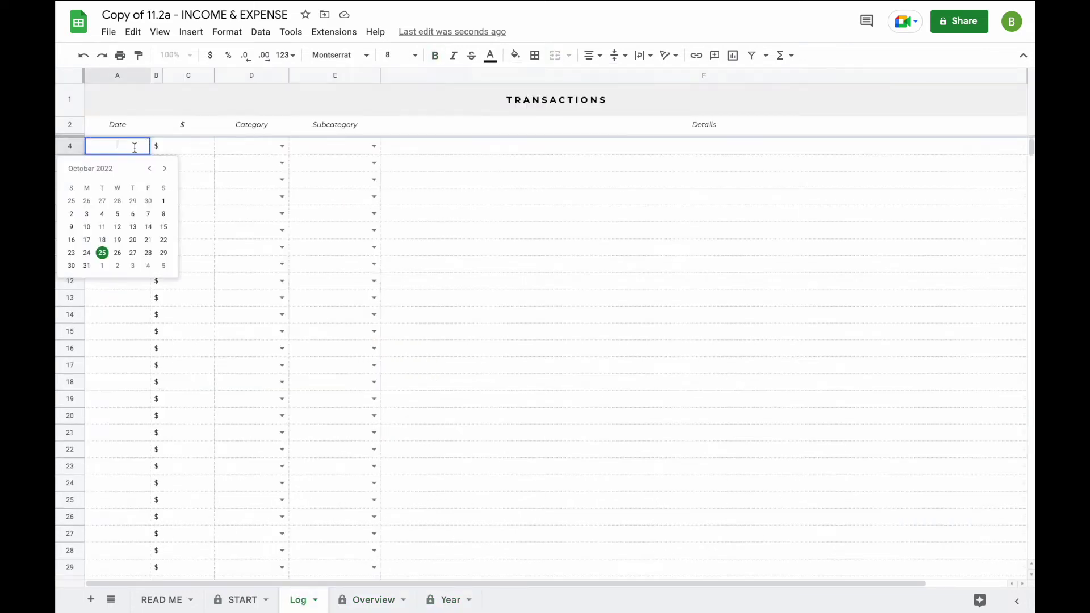
{"action": "left_click", "coordinate": [106, 253]}
{"action": "left_click", "coordinate": [190, 149]}
{"action": "type", "text": "500"}
{"action": "key", "text": "Return"}
{"action": "left_click", "coordinate": [280, 146]}
{"action": "left_click", "coordinate": [264, 181]}
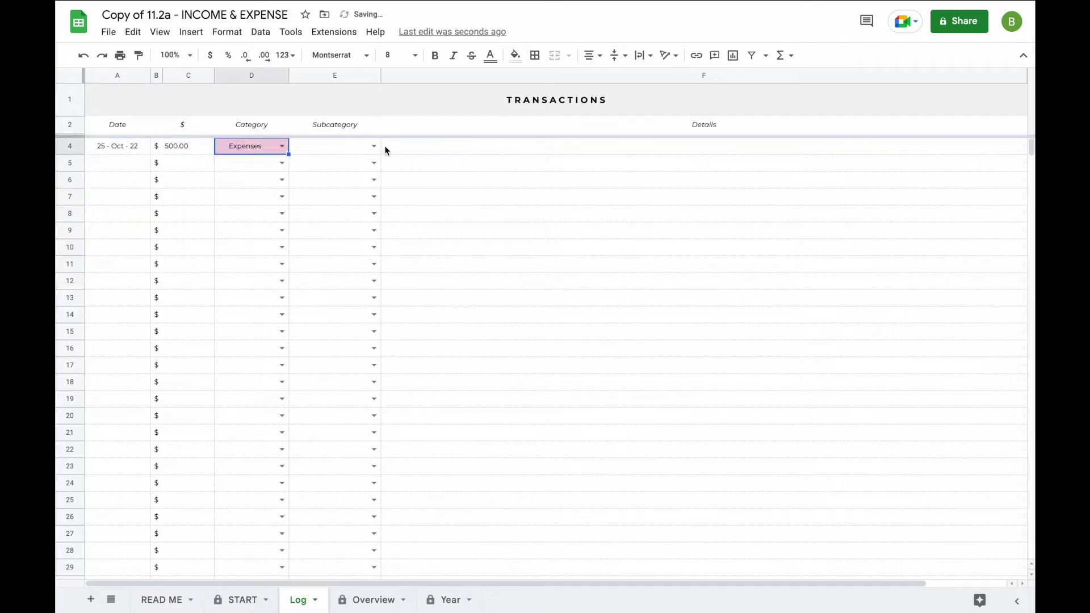
{"action": "left_click", "coordinate": [379, 146]}
{"action": "left_click", "coordinate": [336, 216]}
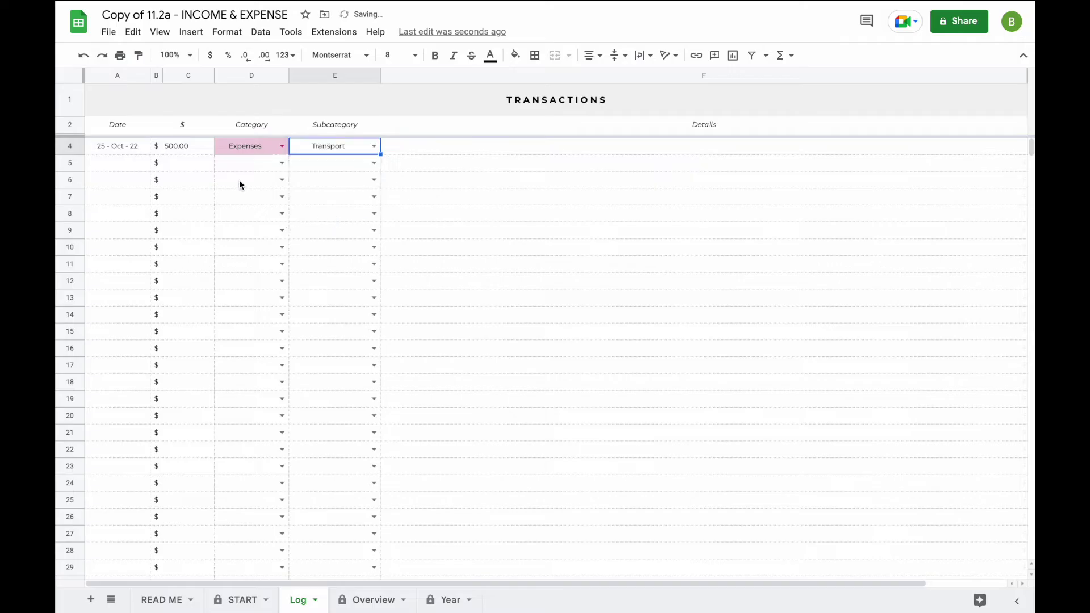
- Log a 1000 Income/Paycheck transaction dated 25 October 2022 in row 5
{"action": "left_click", "coordinate": [124, 166]}
{"action": "double_click", "coordinate": [124, 166]}
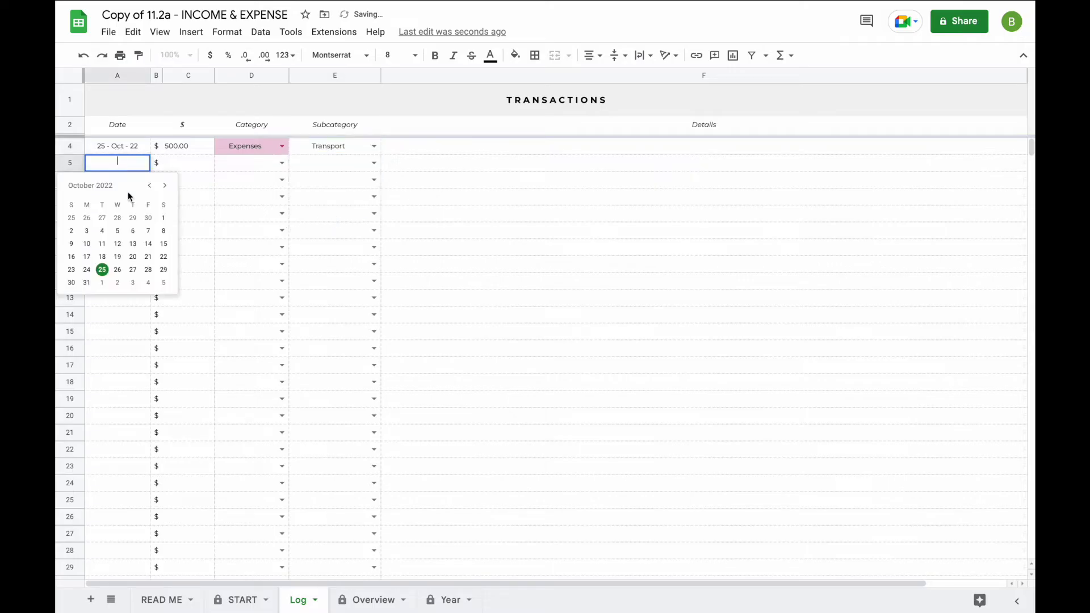
{"action": "left_click", "coordinate": [100, 273]}
{"action": "left_click", "coordinate": [183, 163]}
{"action": "type", "text": "1000"}
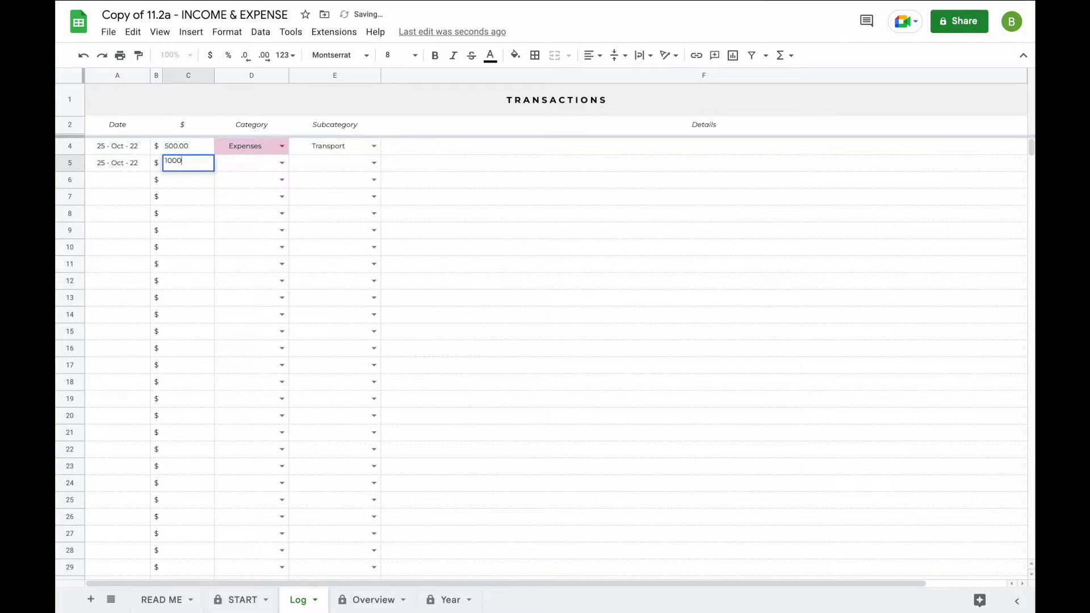
{"action": "key", "text": "Return"}
{"action": "left_click", "coordinate": [282, 162]}
{"action": "left_click", "coordinate": [265, 179]}
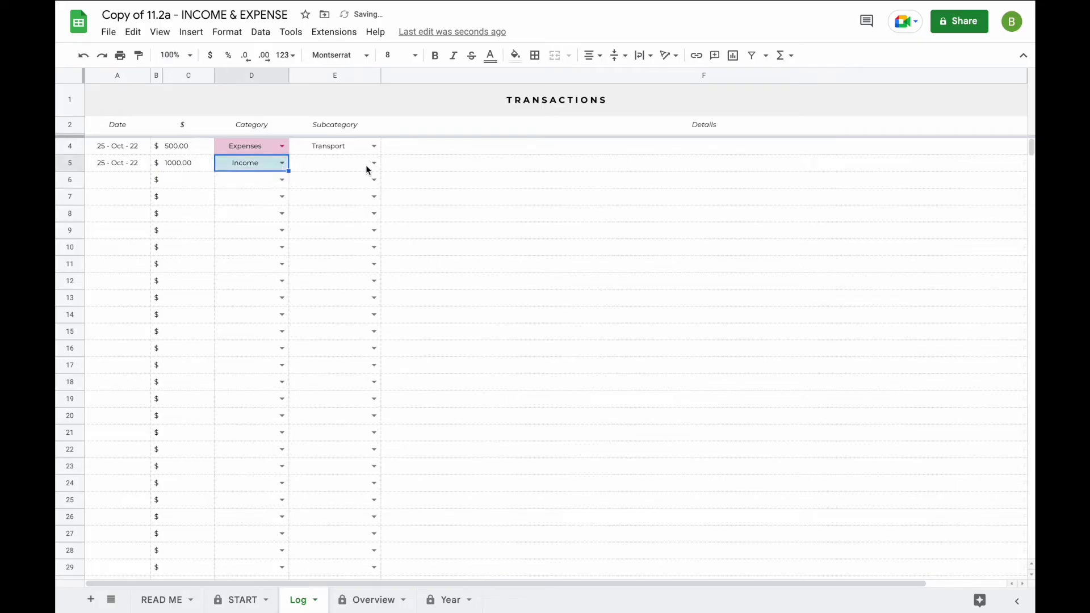
{"action": "left_click", "coordinate": [374, 163]}
{"action": "left_click", "coordinate": [360, 180]}
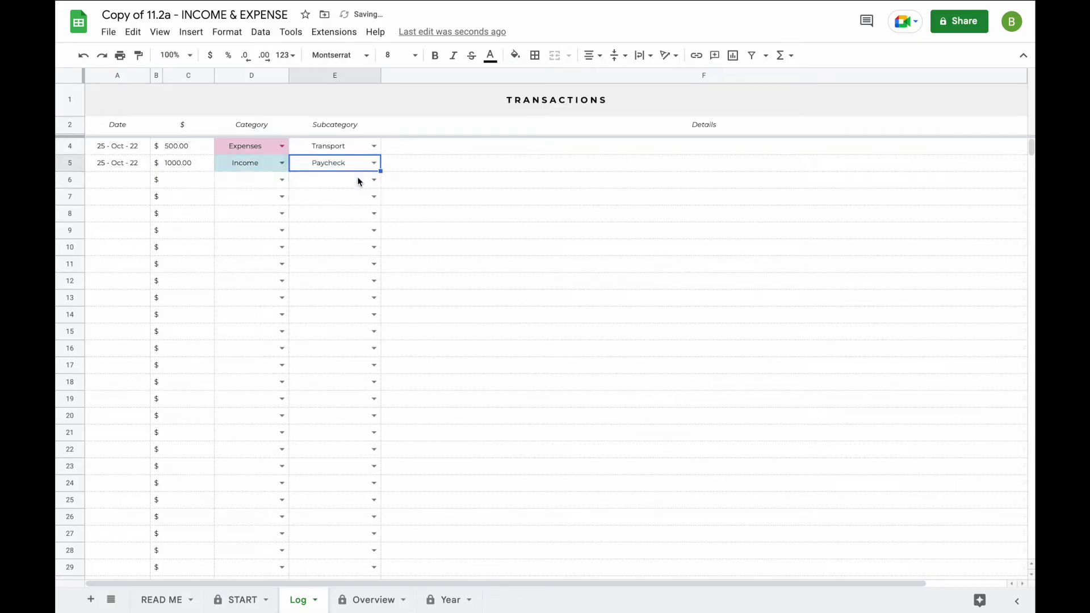
{"action": "left_click", "coordinate": [366, 598]}
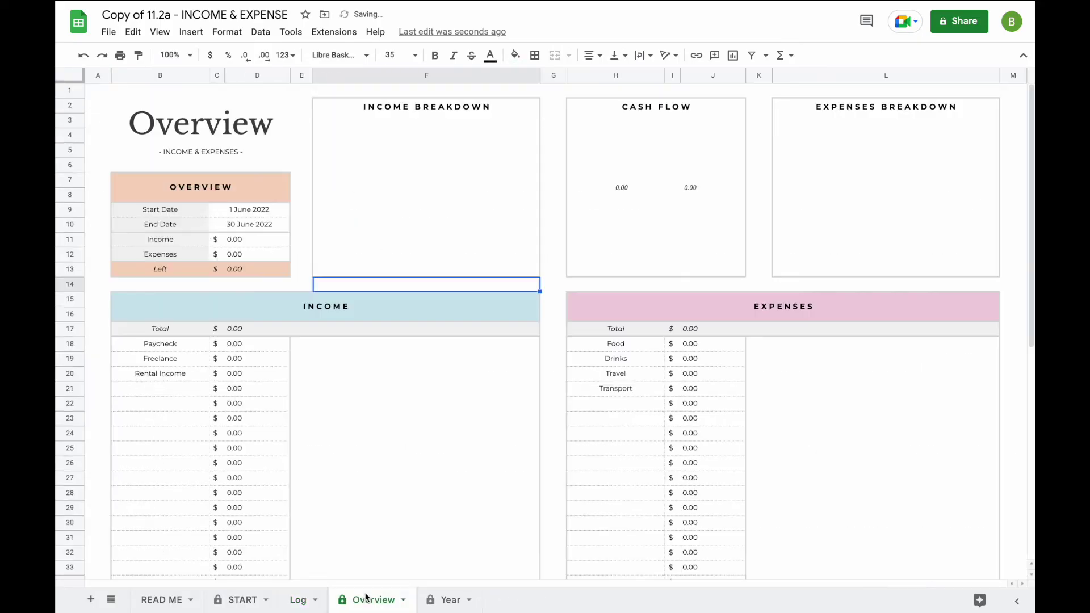
- Set the Overview Start Date to 1 October and End Date to 31 December 2022
{"action": "left_click", "coordinate": [246, 210]}
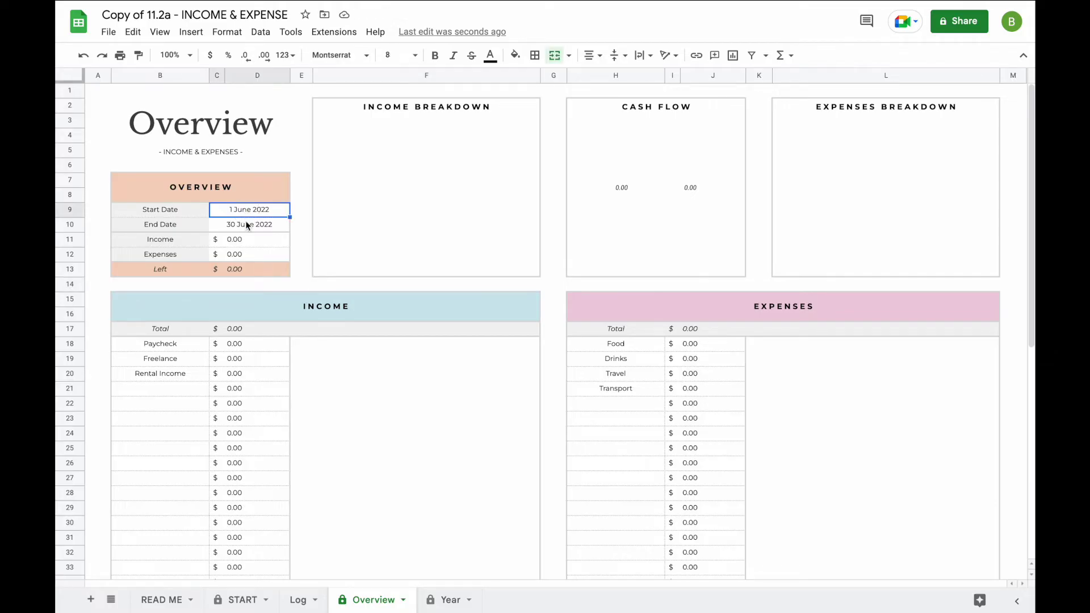
{"action": "left_click", "coordinate": [247, 225]}
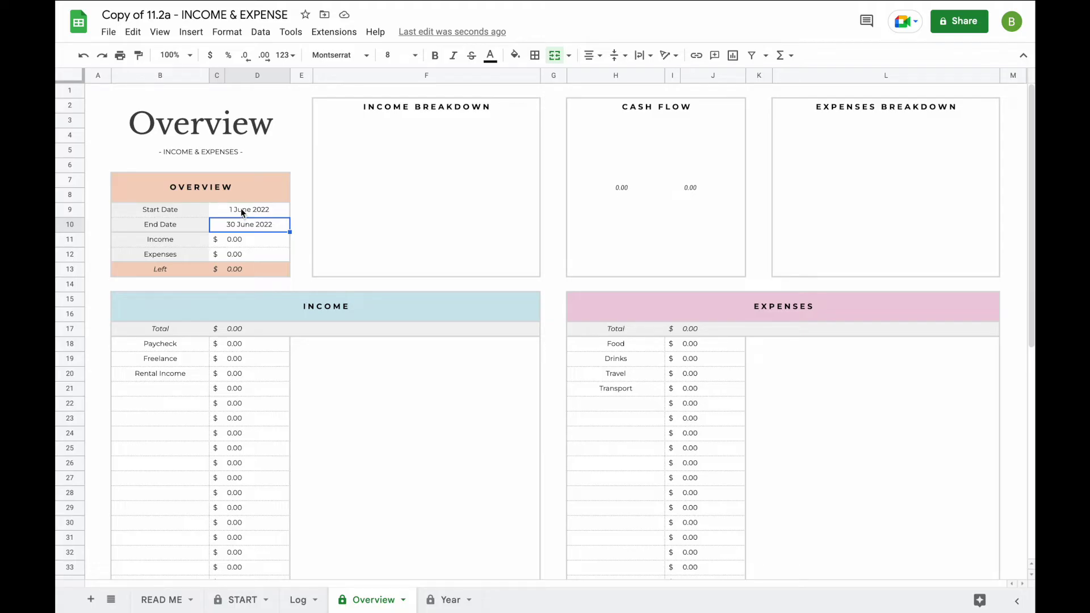
{"action": "double_click", "coordinate": [240, 208]}
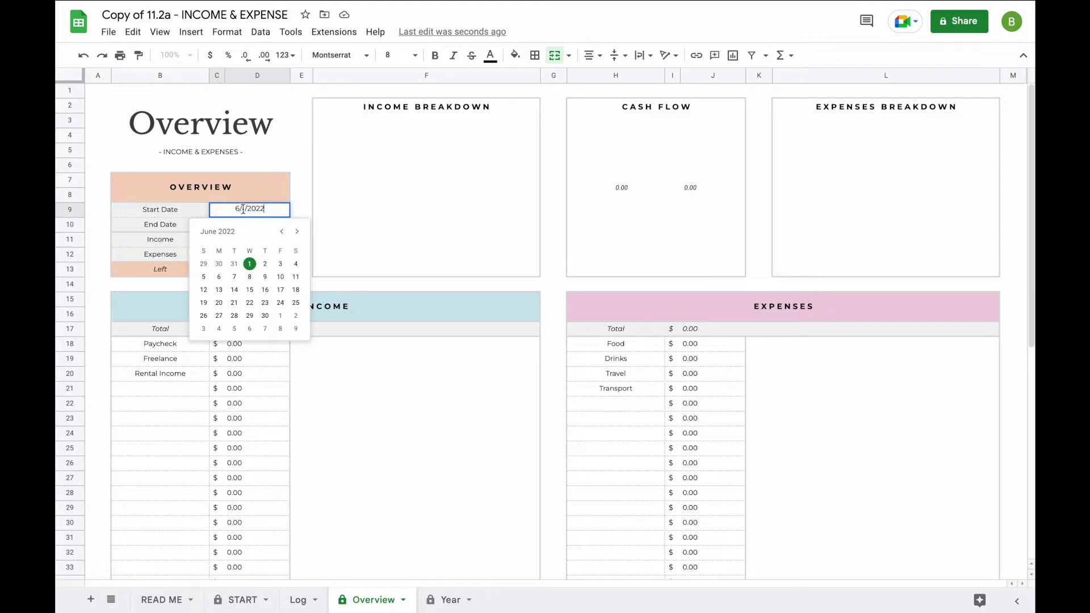
{"action": "left_click", "coordinate": [298, 232]}
{"action": "left_click", "coordinate": [297, 232]}
{"action": "left_click", "coordinate": [297, 232]}
{"action": "left_click", "coordinate": [297, 233]}
{"action": "left_click", "coordinate": [296, 263]}
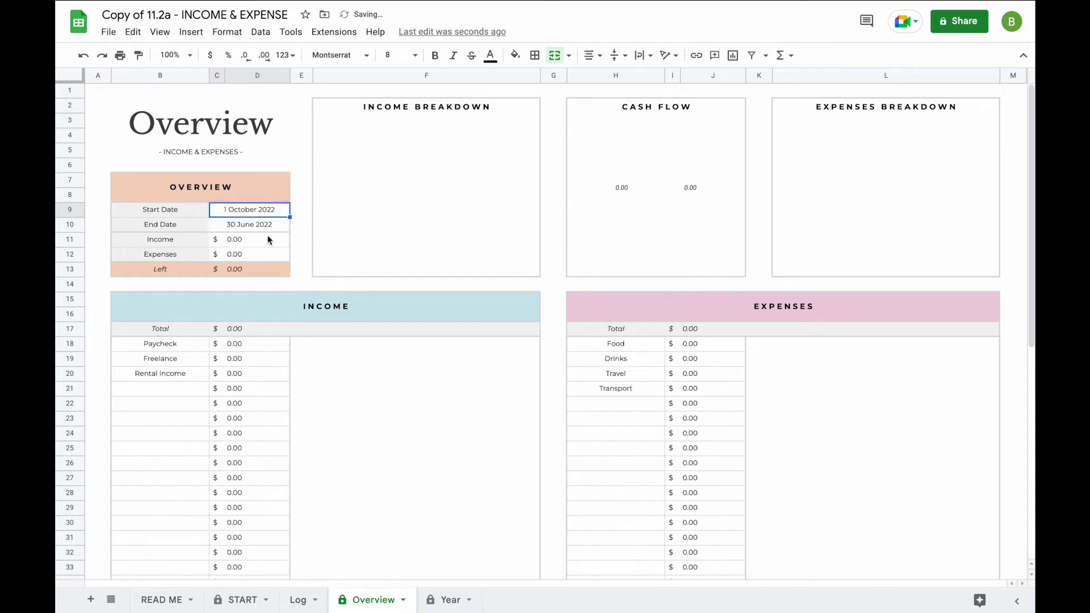
{"action": "double_click", "coordinate": [260, 226]}
{"action": "left_click", "coordinate": [297, 247]}
{"action": "left_click", "coordinate": [296, 247]}
{"action": "left_click", "coordinate": [297, 247]}
{"action": "left_click", "coordinate": [297, 247]}
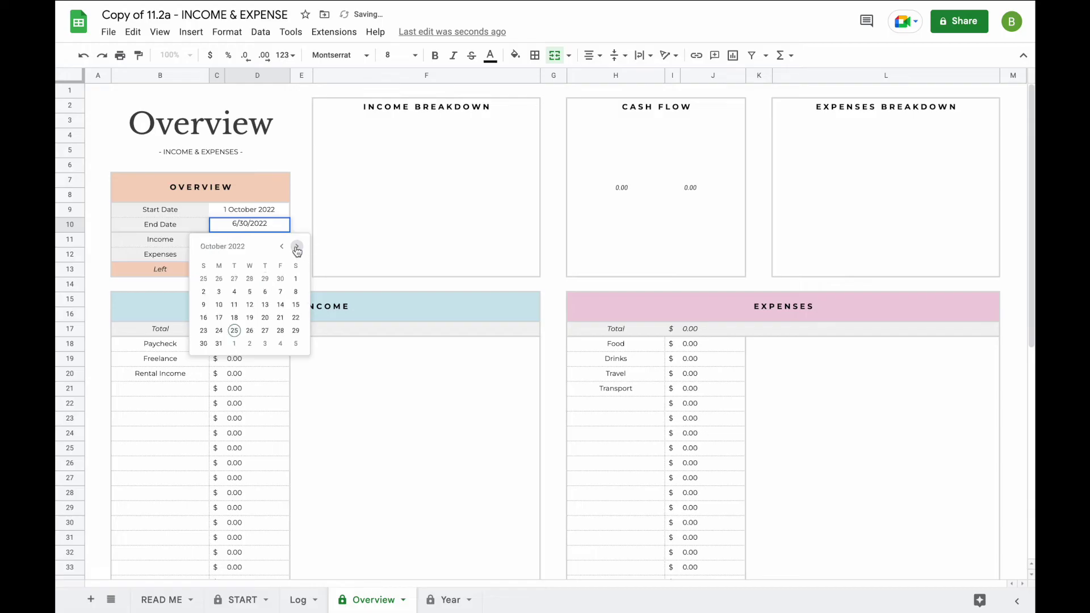
{"action": "left_click", "coordinate": [297, 247]}
{"action": "left_click", "coordinate": [297, 247]}
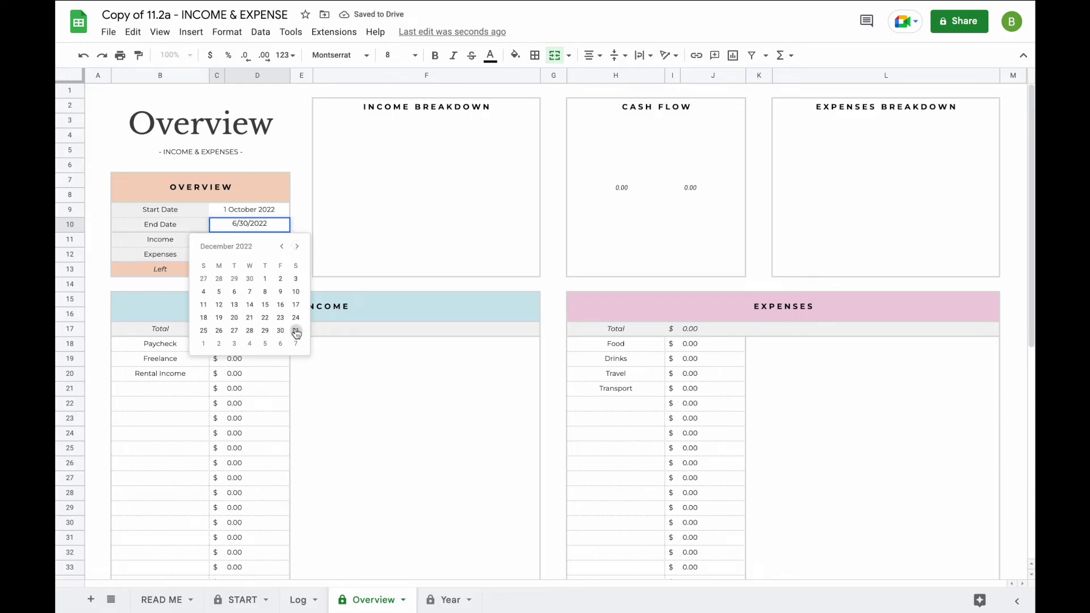
{"action": "left_click", "coordinate": [296, 331]}
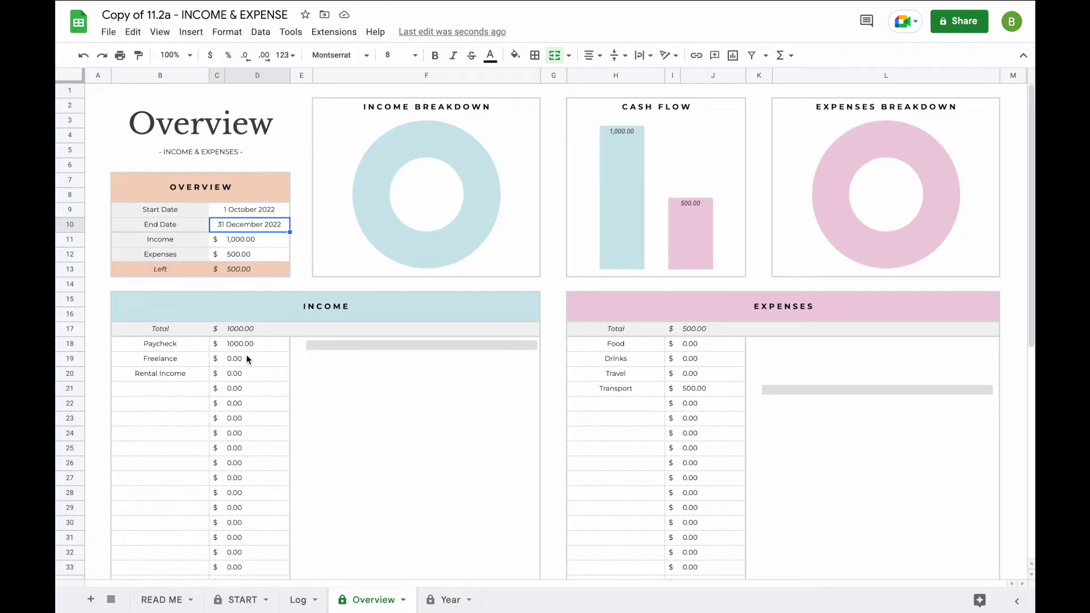
{"action": "left_click", "coordinate": [425, 150]}
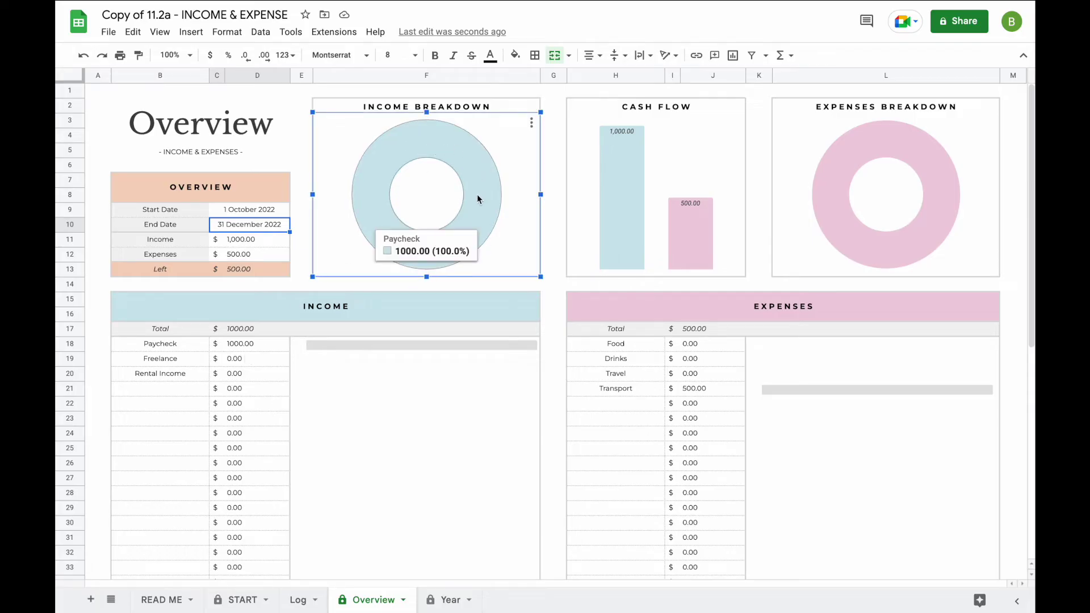
{"action": "mouse_move", "coordinate": [438, 253]}
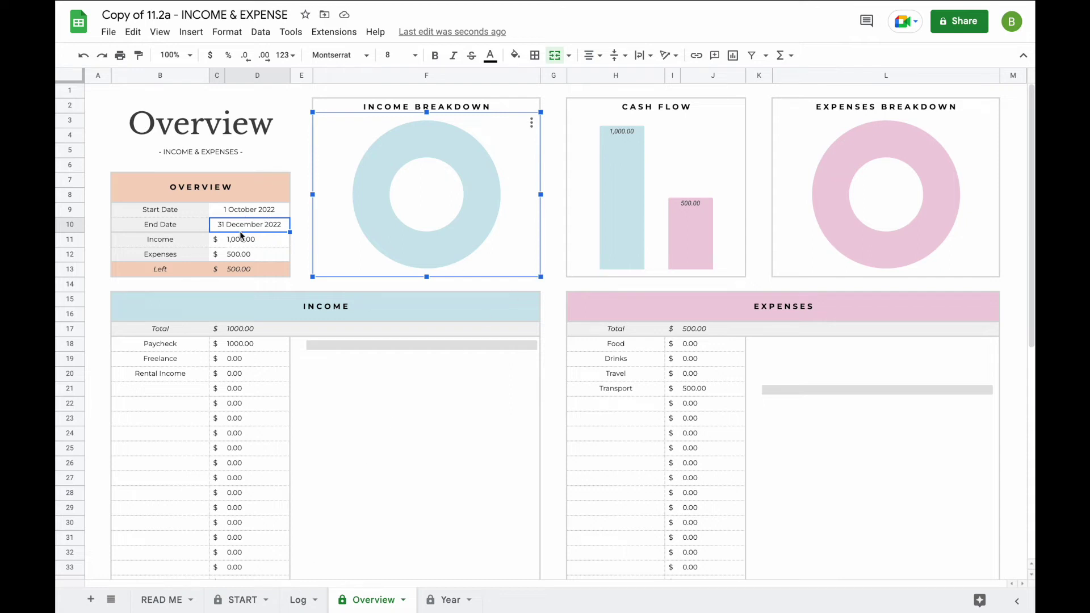
{"action": "left_click", "coordinate": [552, 284]}
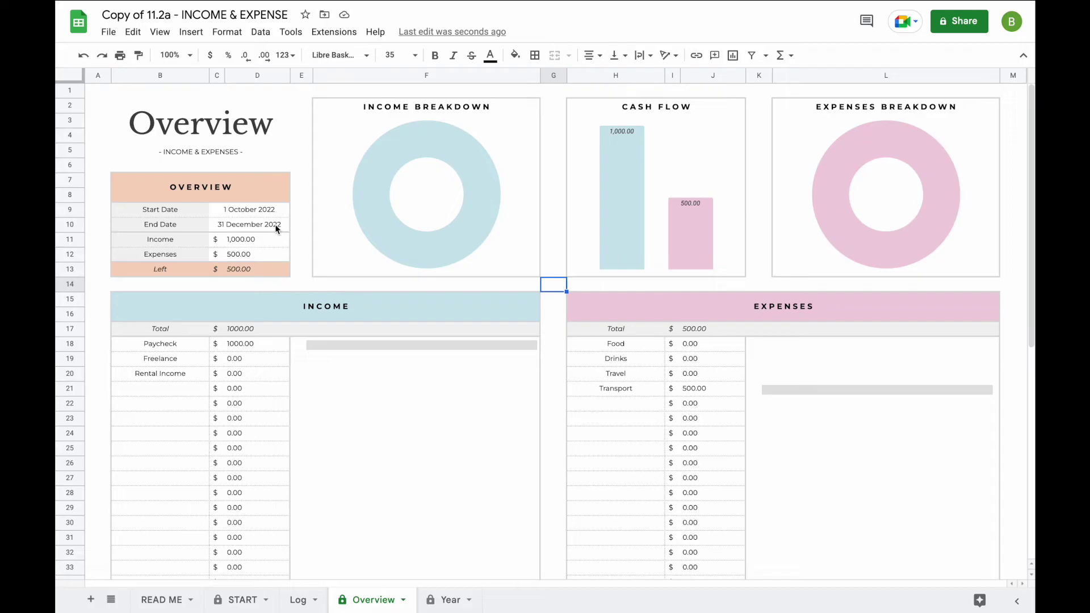
- Duplicate the Overview sheet as Copy of Overview
{"action": "left_click", "coordinate": [404, 602]}
{"action": "left_click", "coordinate": [375, 402]}
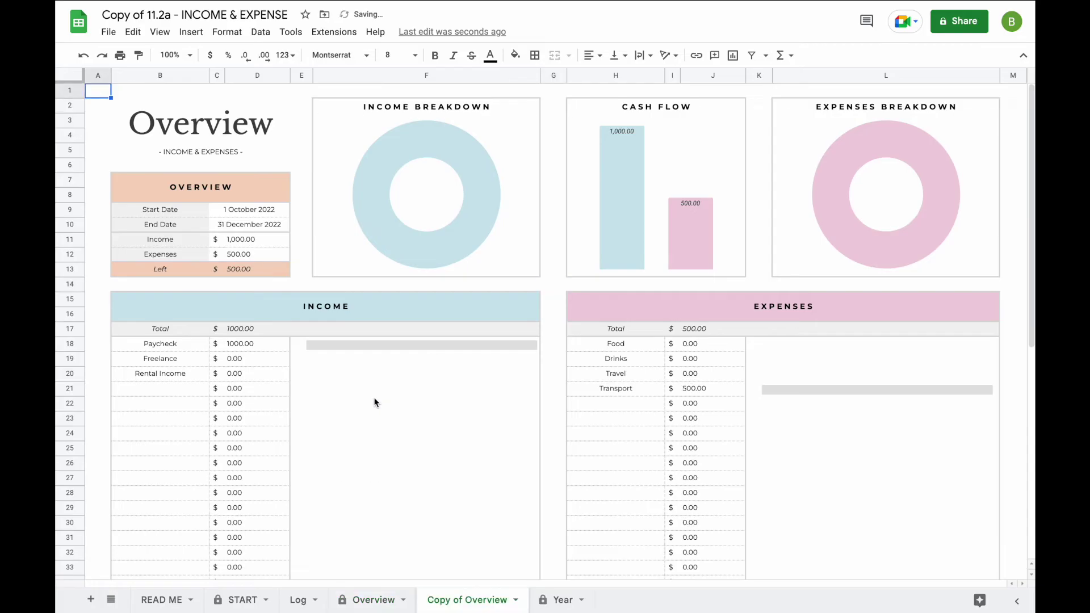
{"action": "left_click", "coordinate": [301, 209]}
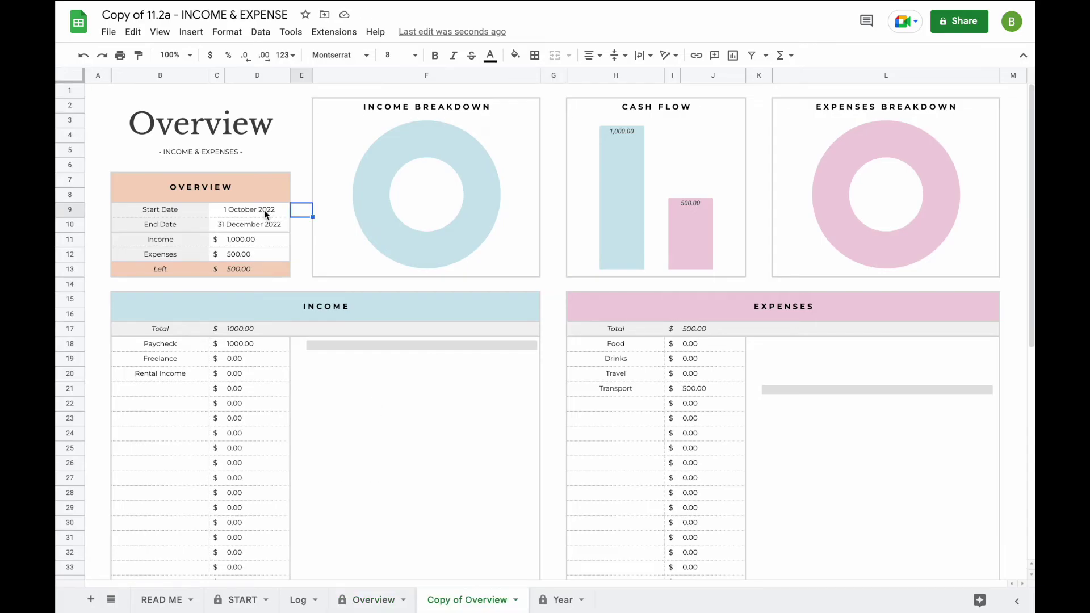
- Set the copy's Start Date to 1 December 2022, then go to the Log sheet
{"action": "double_click", "coordinate": [253, 210]}
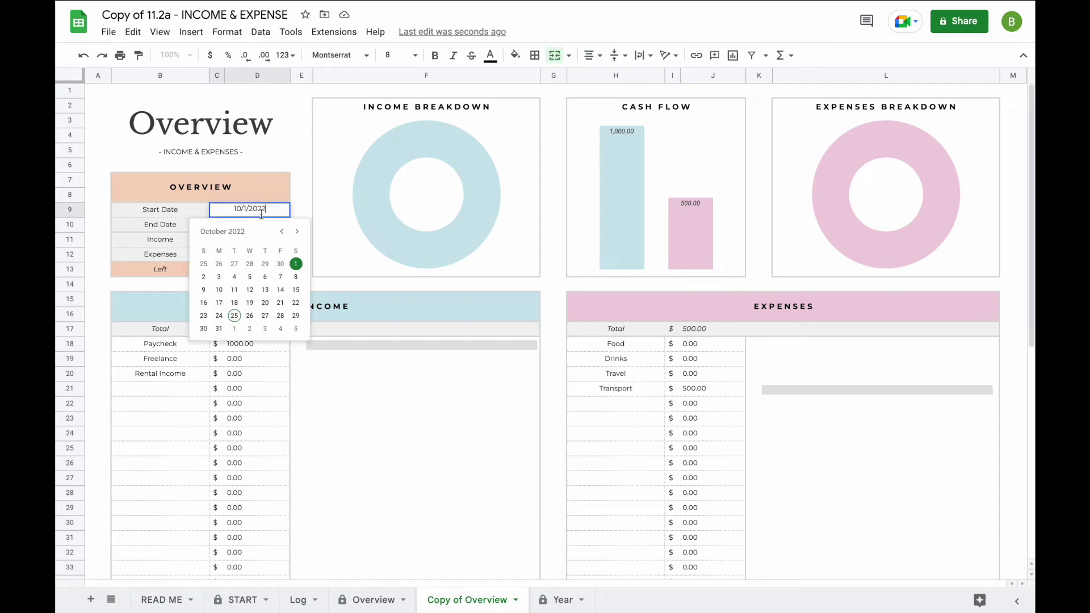
{"action": "left_click", "coordinate": [296, 231]}
{"action": "left_click", "coordinate": [296, 232]}
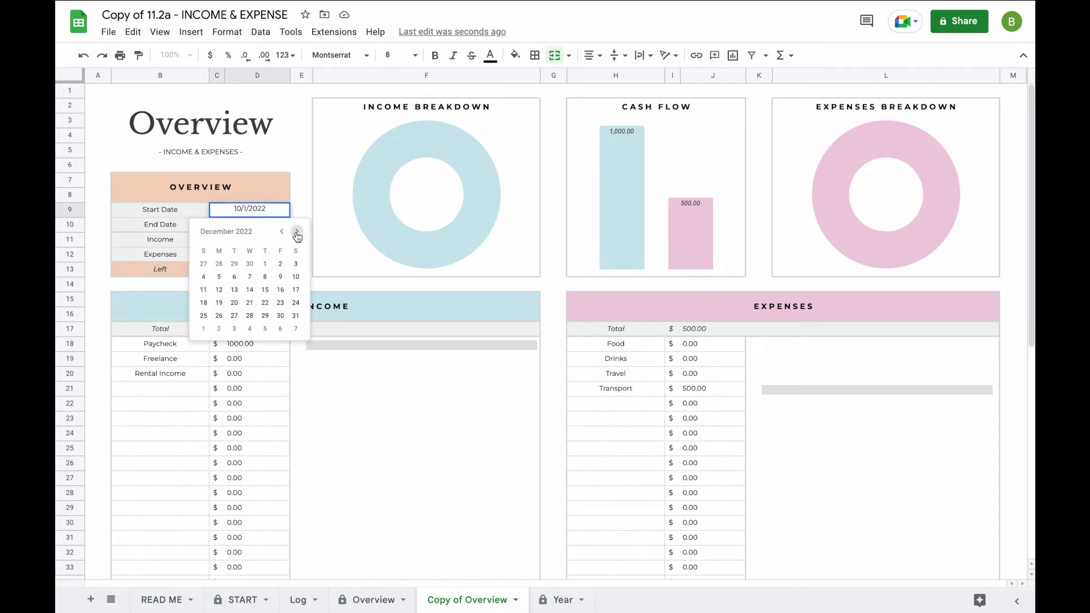
{"action": "left_click", "coordinate": [265, 264]}
{"action": "left_click", "coordinate": [243, 226]}
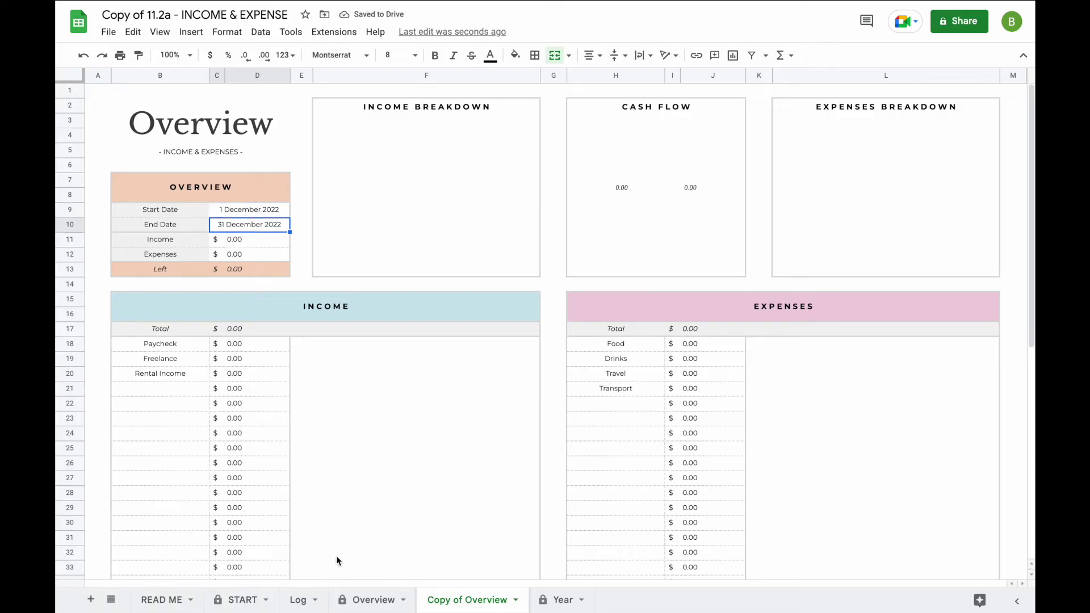
{"action": "left_click", "coordinate": [301, 600]}
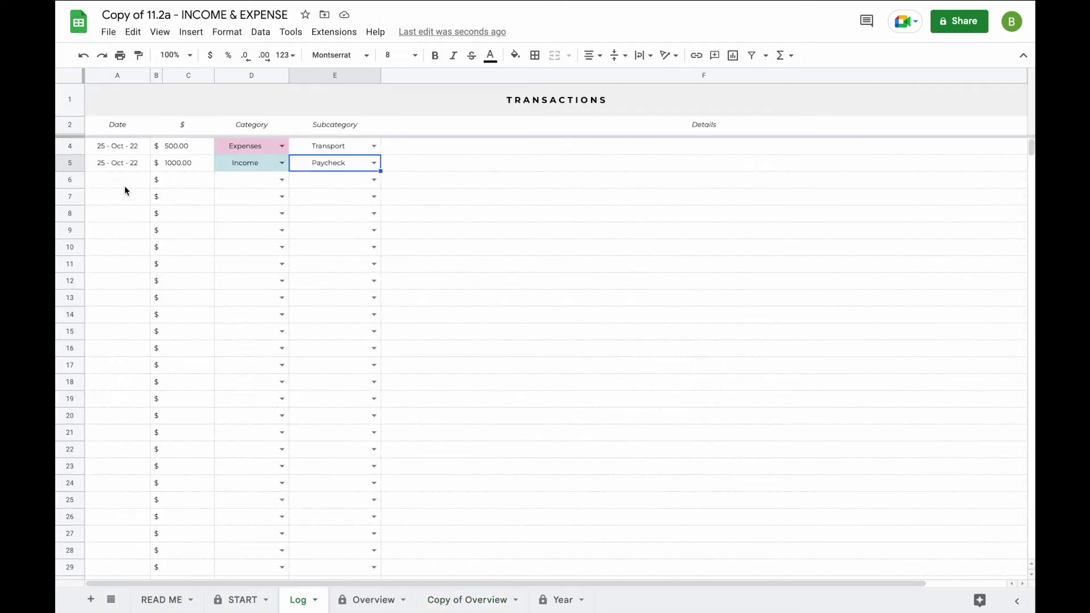
- Log a 500 Income/Freelance transaction dated 1 December 2022 in row 6
{"action": "double_click", "coordinate": [123, 182]}
{"action": "left_click", "coordinate": [165, 202]}
{"action": "left_click", "coordinate": [164, 202]}
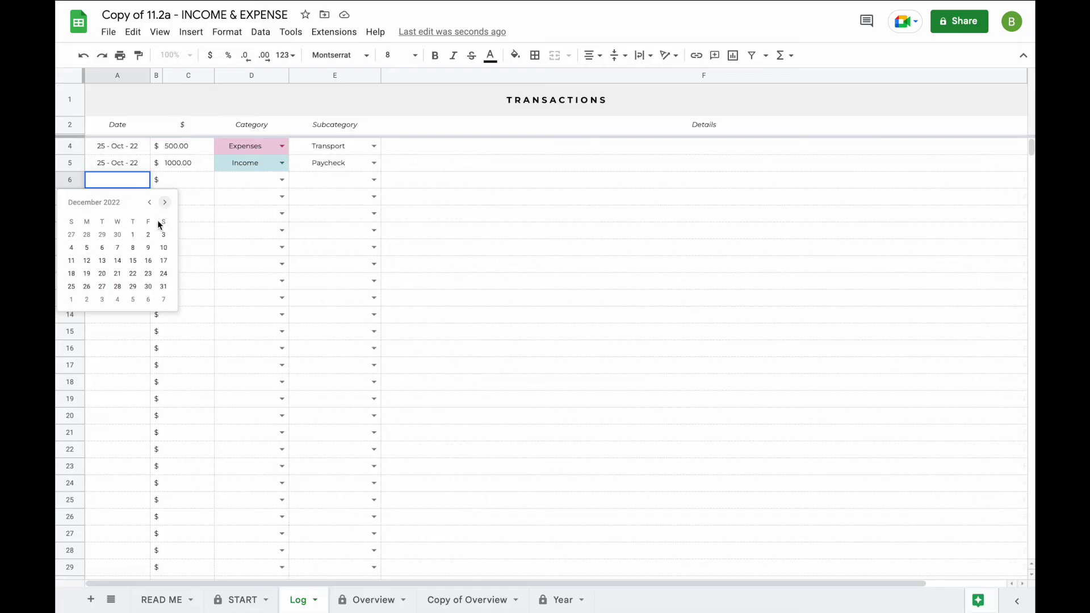
{"action": "left_click", "coordinate": [136, 238]}
{"action": "left_click", "coordinate": [180, 186]}
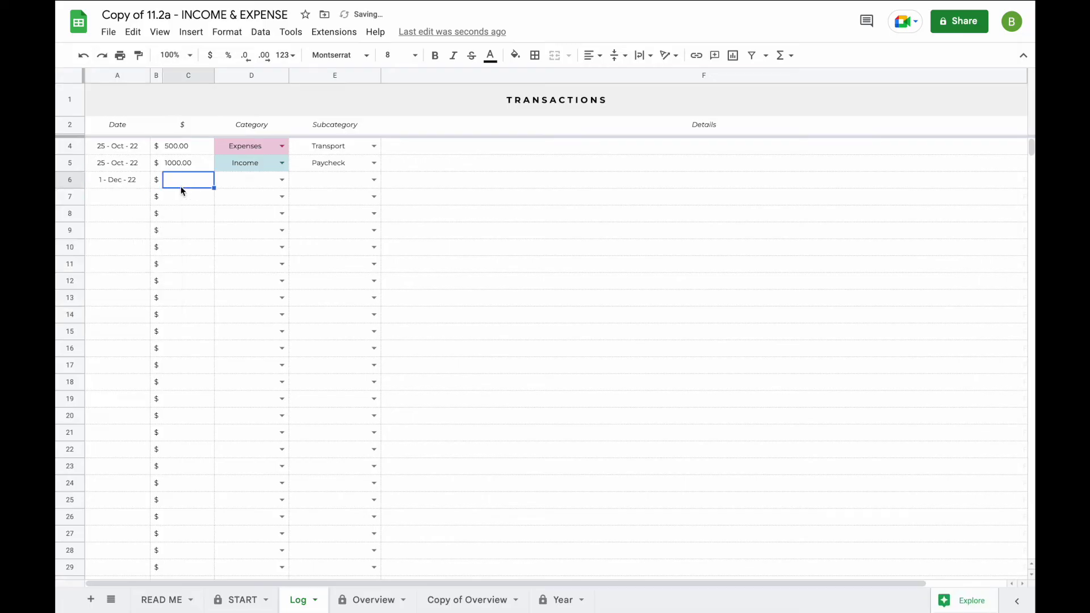
{"action": "type", "text": "500"}
{"action": "key", "text": "Return"}
{"action": "left_click", "coordinate": [281, 180]}
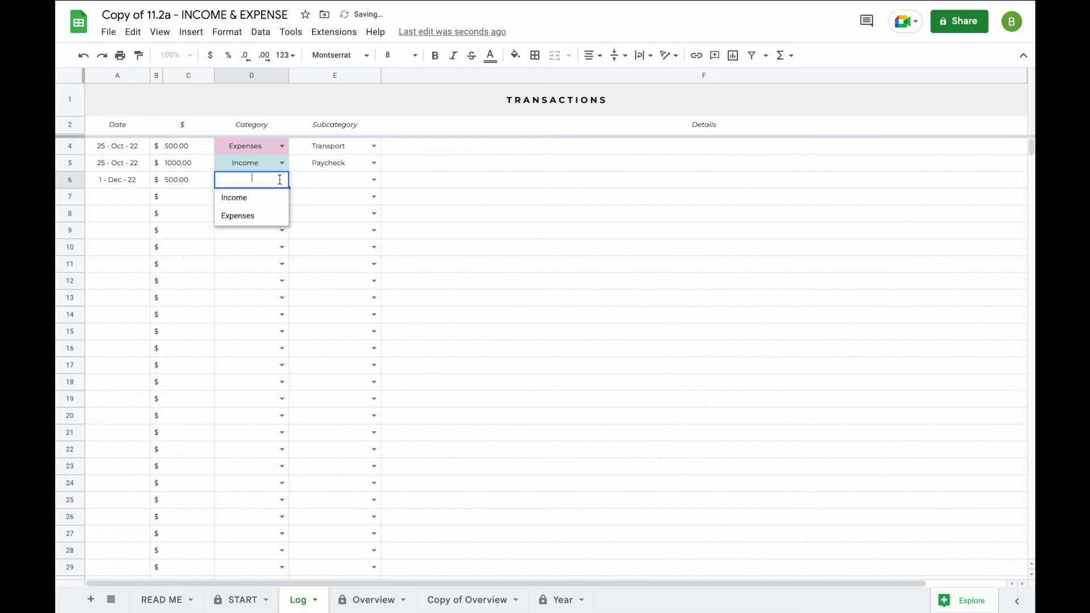
{"action": "left_click", "coordinate": [237, 197]}
{"action": "left_click", "coordinate": [374, 180]}
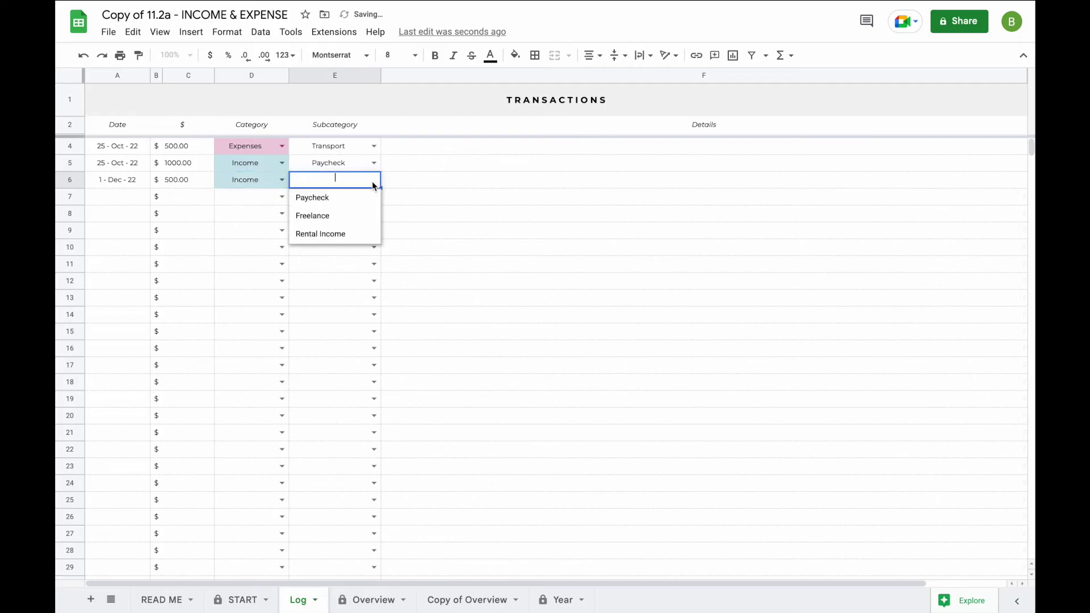
{"action": "left_click", "coordinate": [351, 221]}
- Check the Overview, Copy of Overview and Year sheets for the new income
{"action": "left_click", "coordinate": [373, 599]}
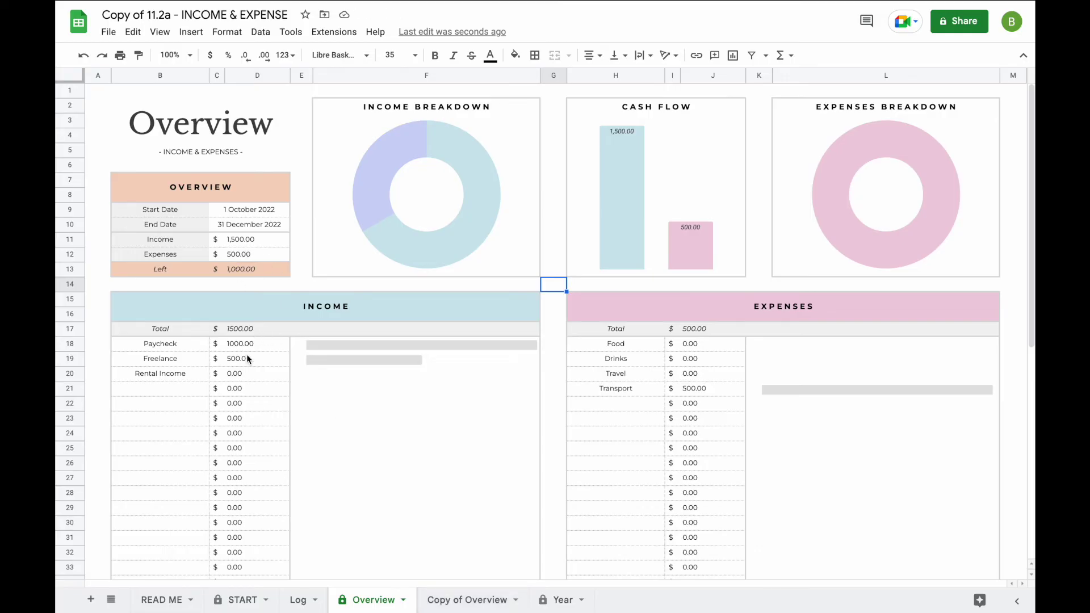
{"action": "left_click", "coordinate": [467, 599]}
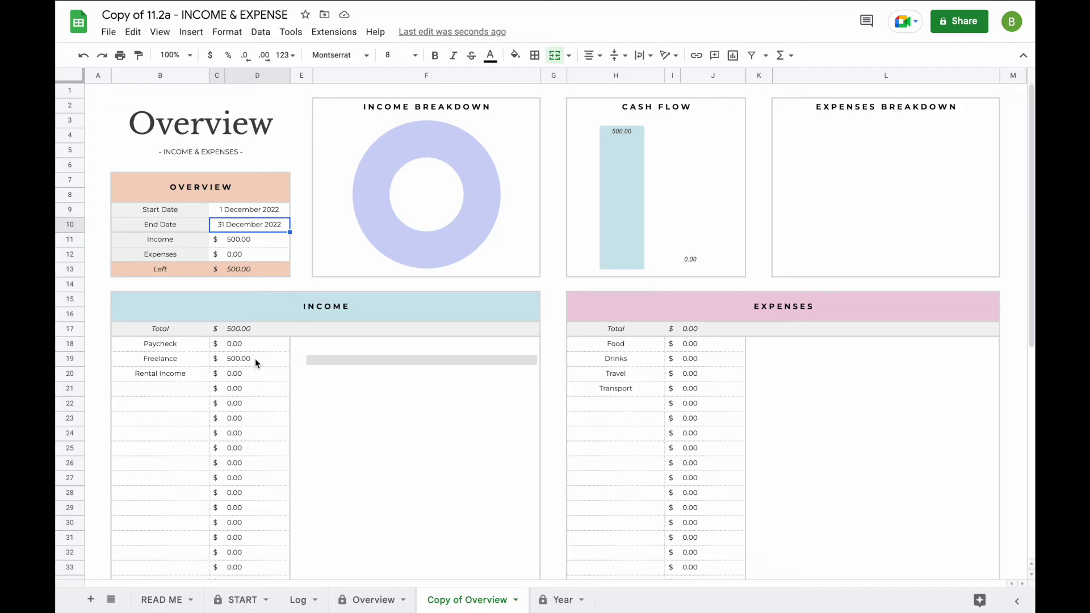
{"action": "left_click", "coordinate": [562, 600]}
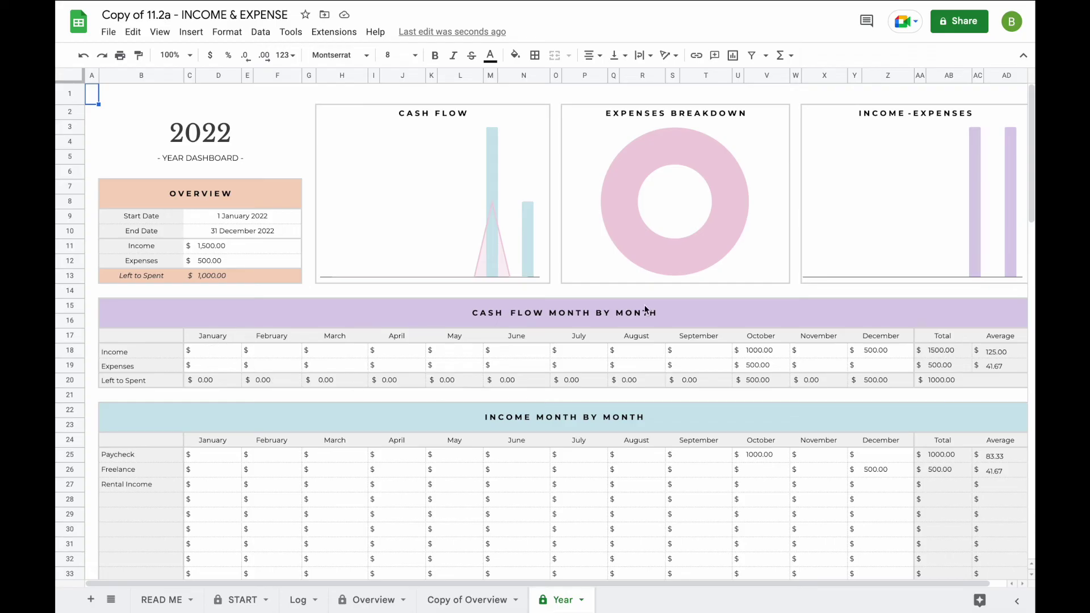
- Review October's 1000.00 income, 500.00 expenses, 500.00 left, and December's income on Year
{"action": "left_click", "coordinate": [238, 599]}
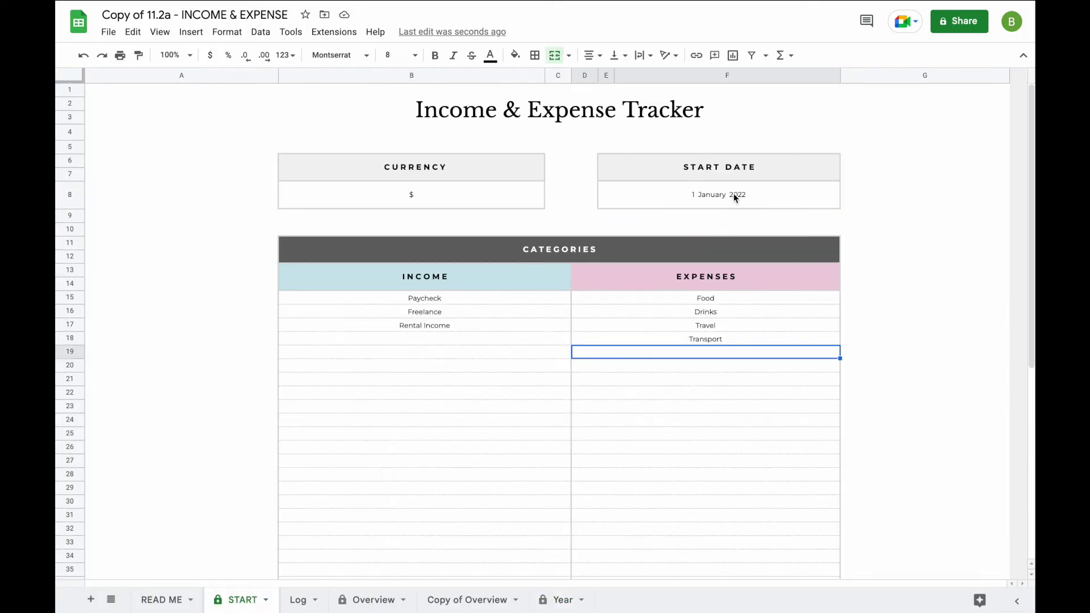
{"action": "left_click", "coordinate": [560, 599]}
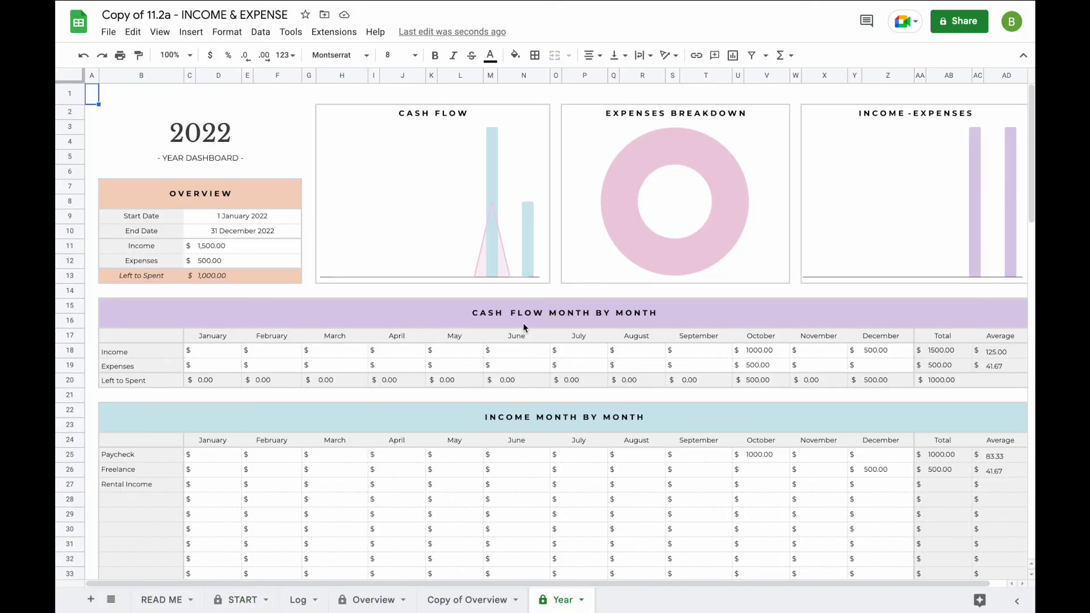
{"action": "left_click", "coordinate": [766, 354]}
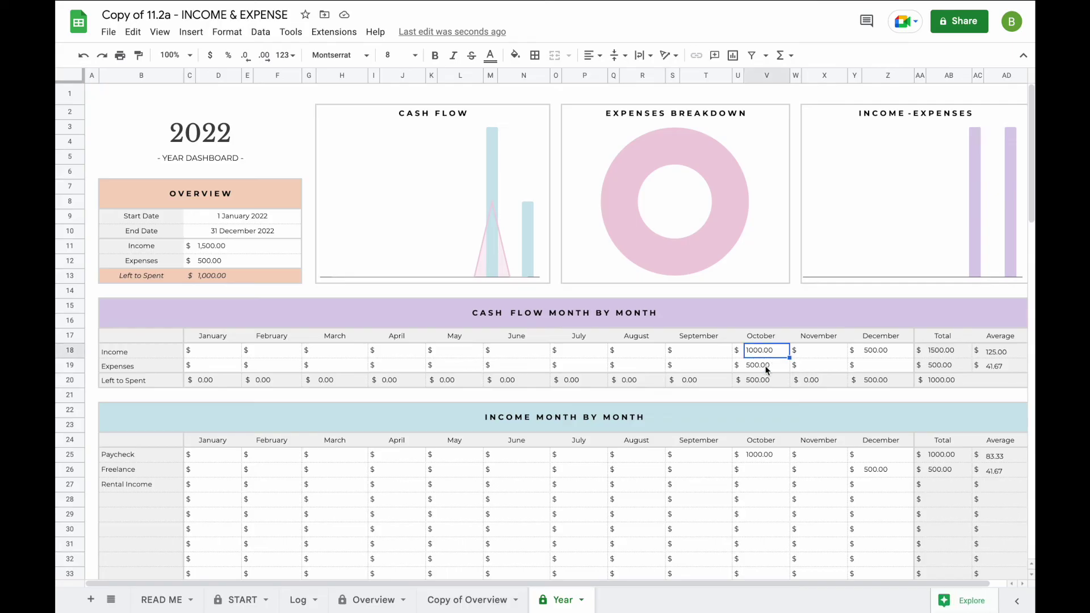
{"action": "left_click", "coordinate": [764, 367]}
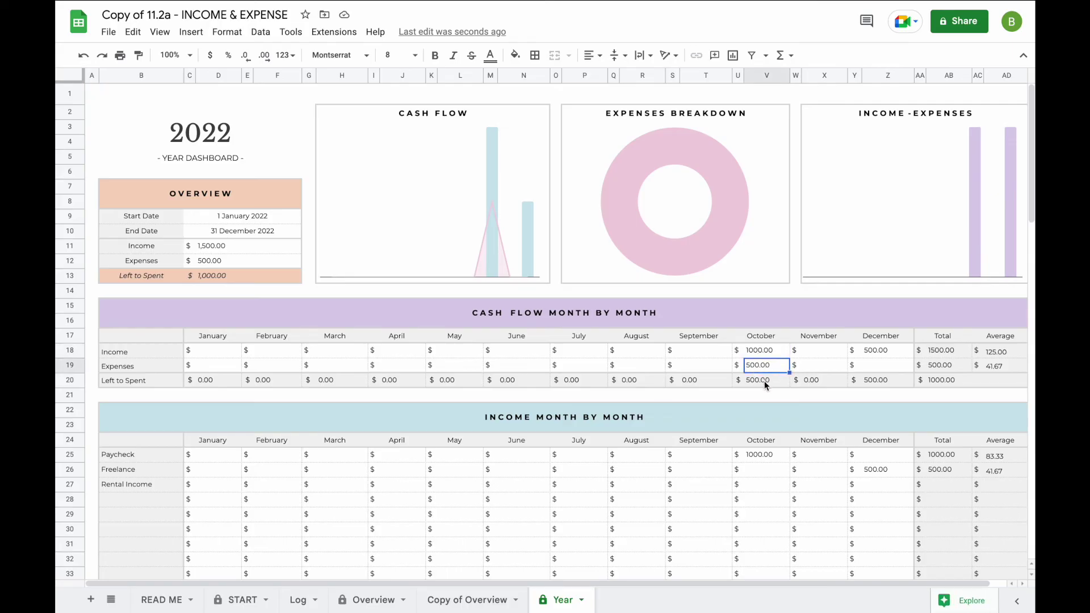
{"action": "left_click", "coordinate": [764, 380]}
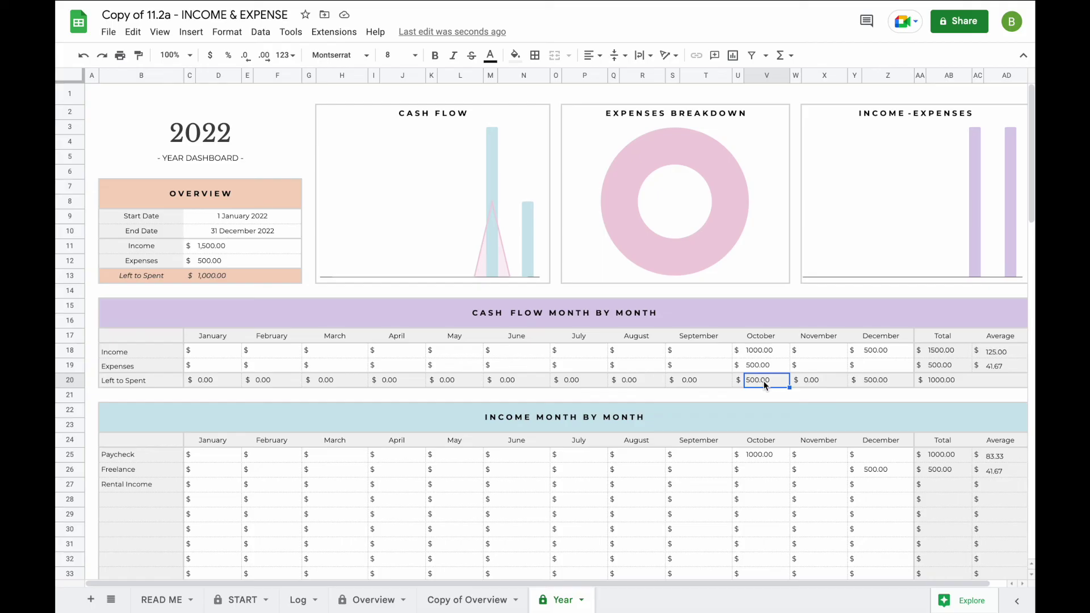
{"action": "left_click", "coordinate": [867, 352]}
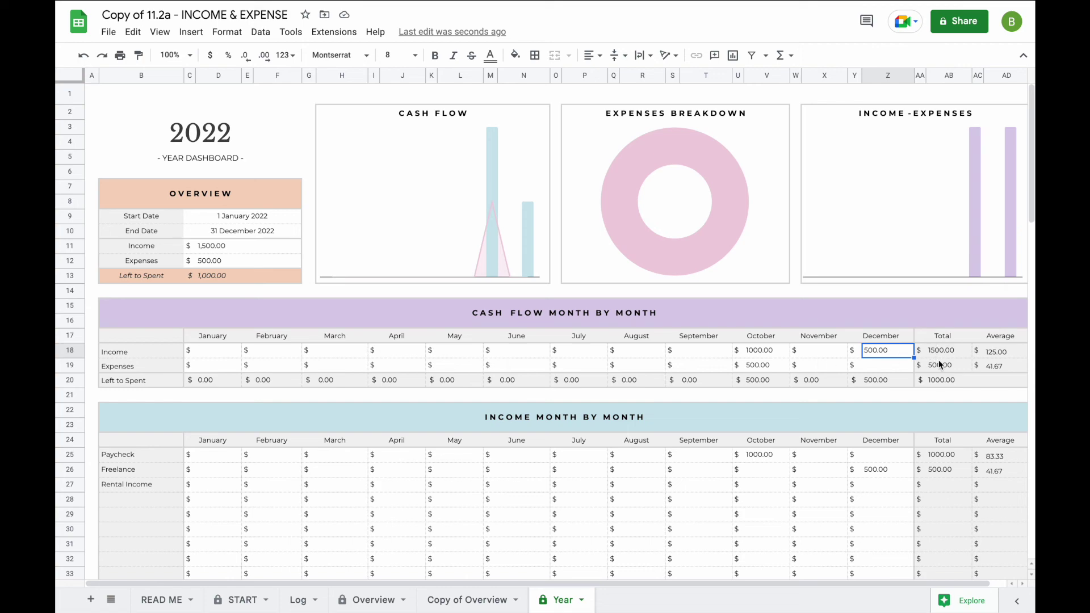
{"action": "scroll", "coordinate": [670, 479], "scroll_direction": "down", "scroll_amount": 2}
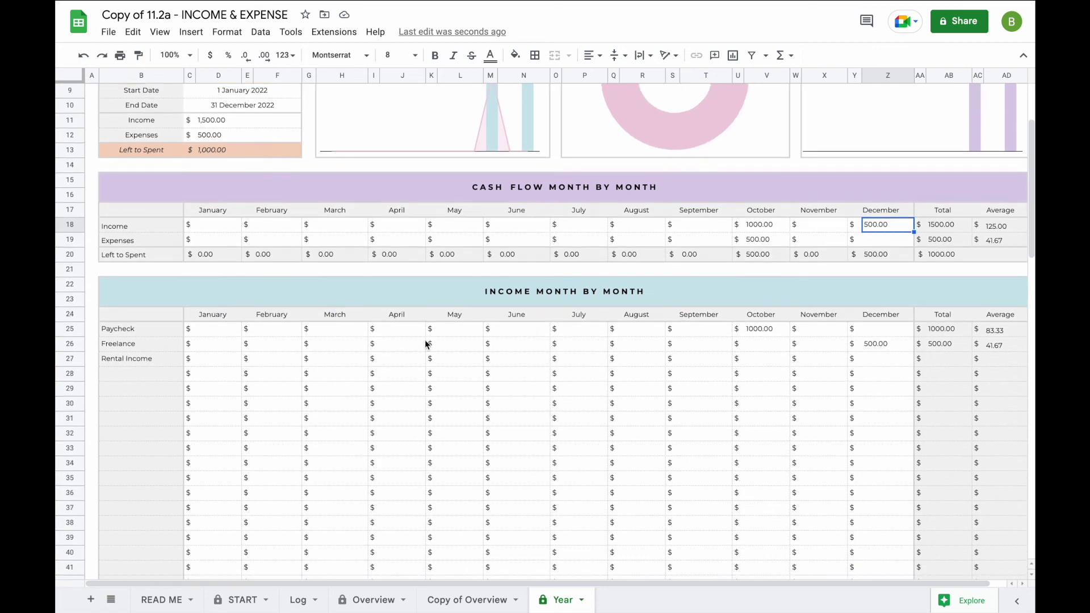
{"action": "scroll", "coordinate": [426, 343], "scroll_direction": "down", "scroll_amount": 10}
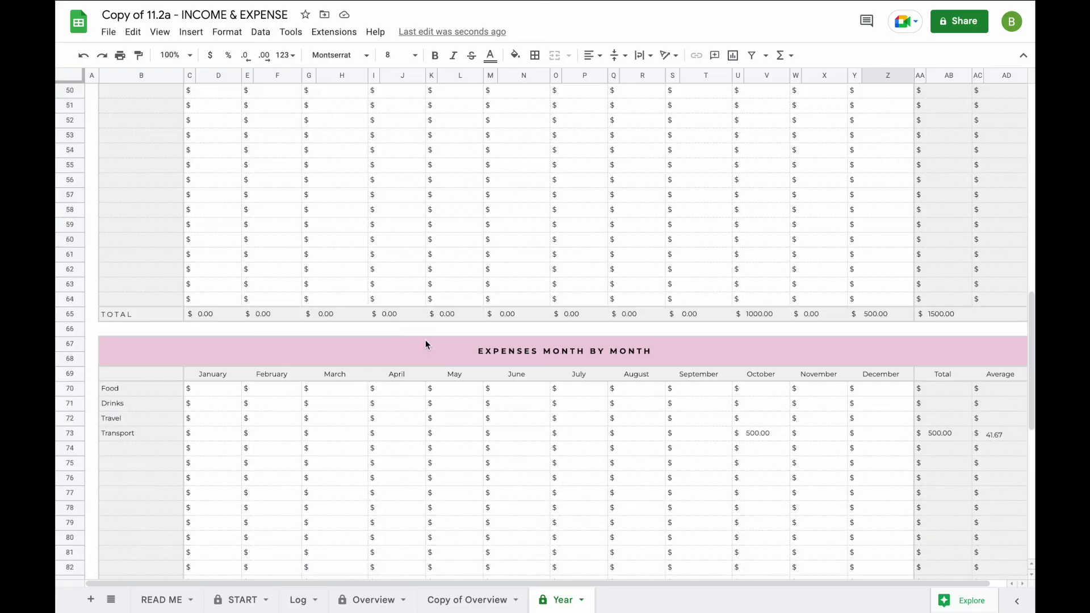
{"action": "scroll", "coordinate": [426, 344], "scroll_direction": "down", "scroll_amount": 1}
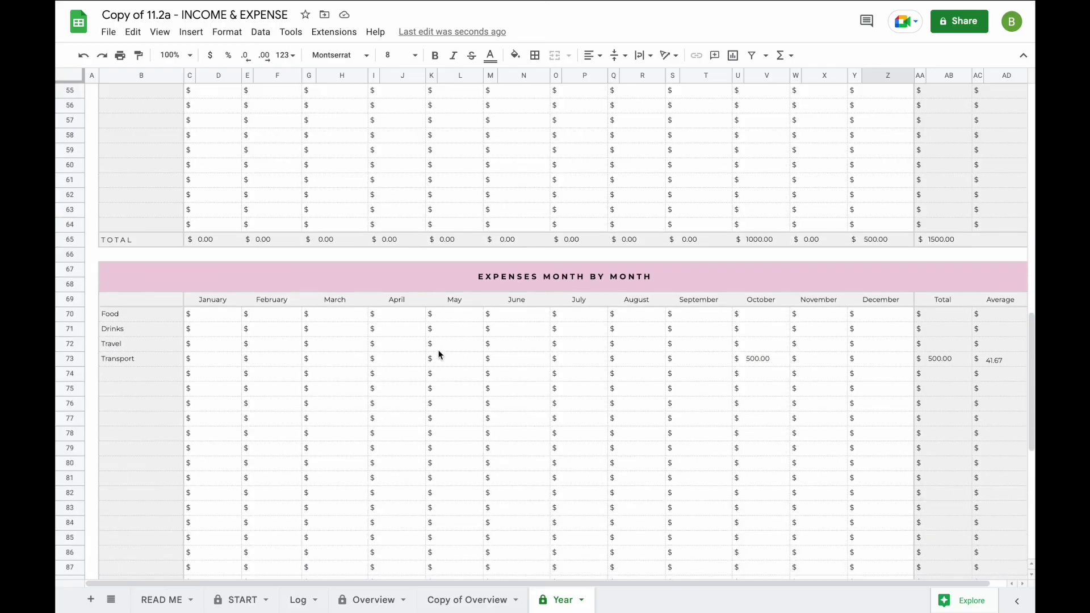
{"action": "scroll", "coordinate": [439, 355], "scroll_direction": "down", "scroll_amount": 2}
{"action": "scroll", "coordinate": [292, 352], "scroll_direction": "up", "scroll_amount": 20}
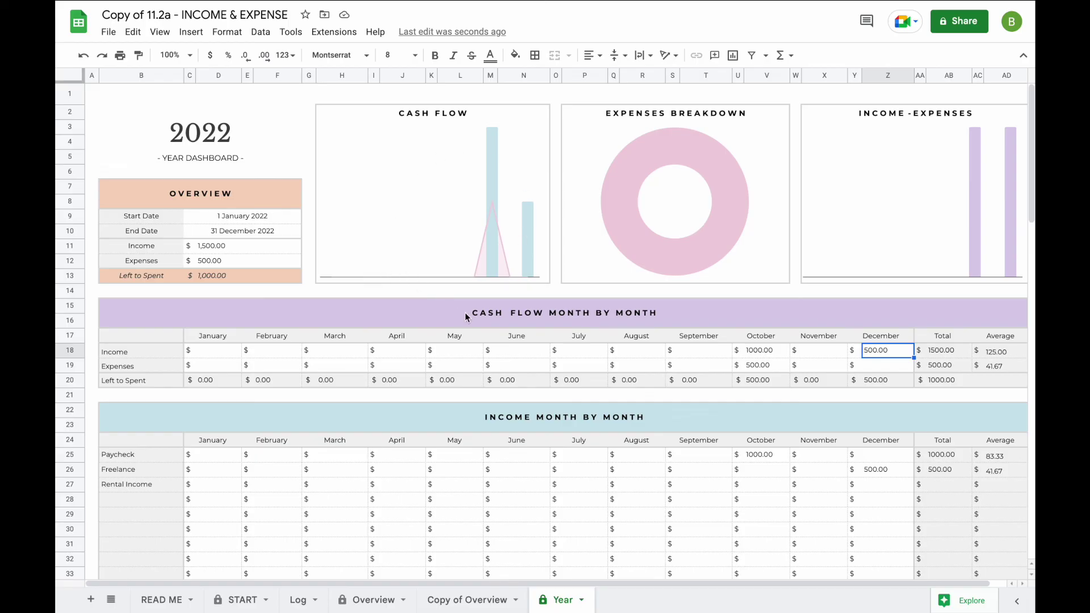
{"action": "left_click", "coordinate": [490, 156]}
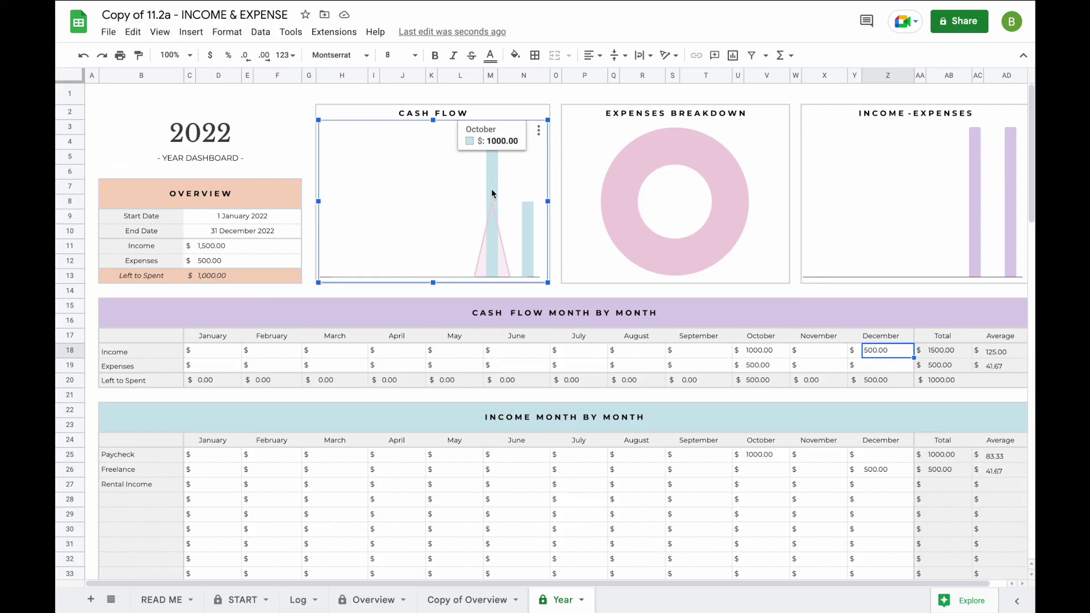
{"action": "mouse_move", "coordinate": [491, 206]}
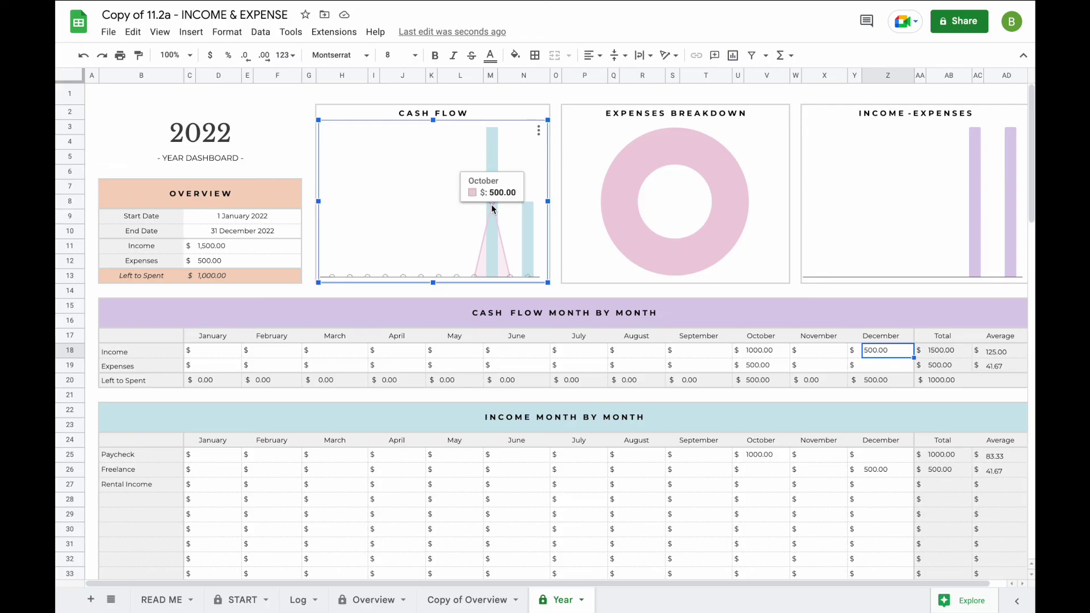
{"action": "left_click", "coordinate": [642, 151]}
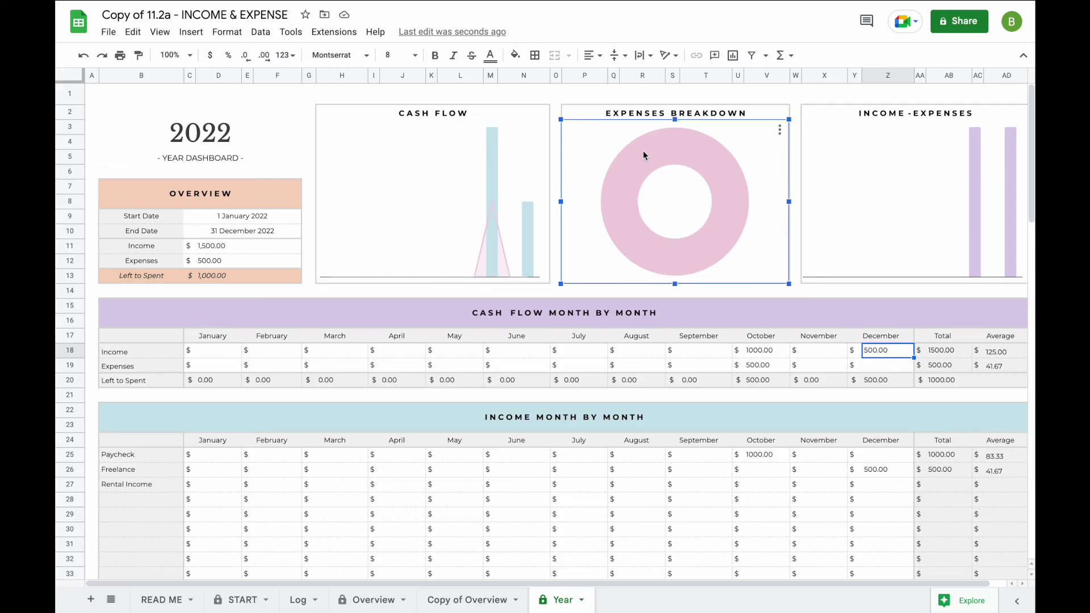
{"action": "left_click", "coordinate": [929, 181]}
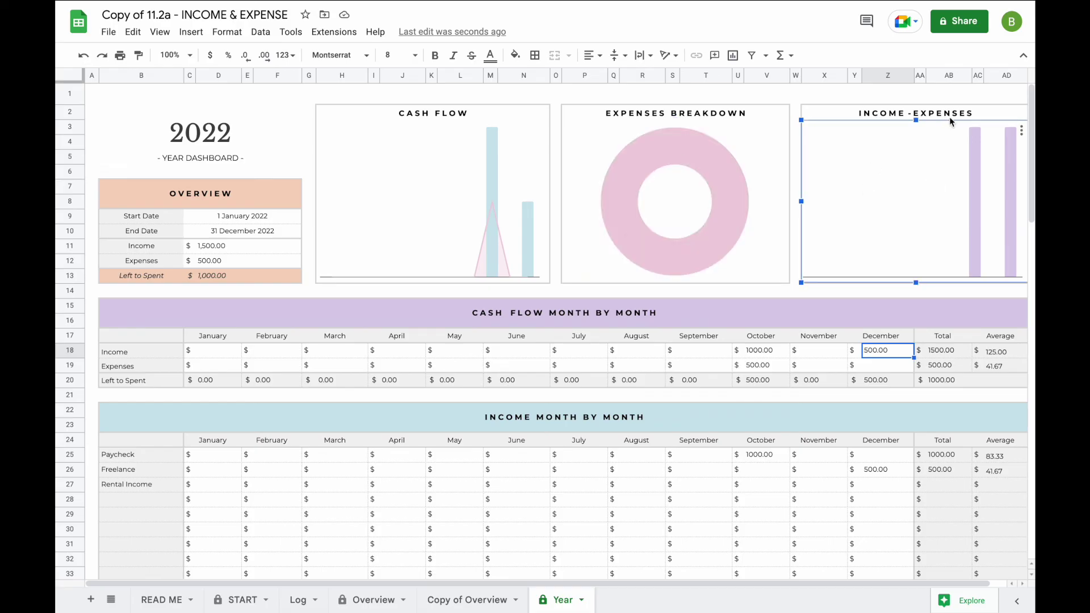
{"action": "mouse_move", "coordinate": [1011, 166]}
{"action": "left_click", "coordinate": [555, 291]}
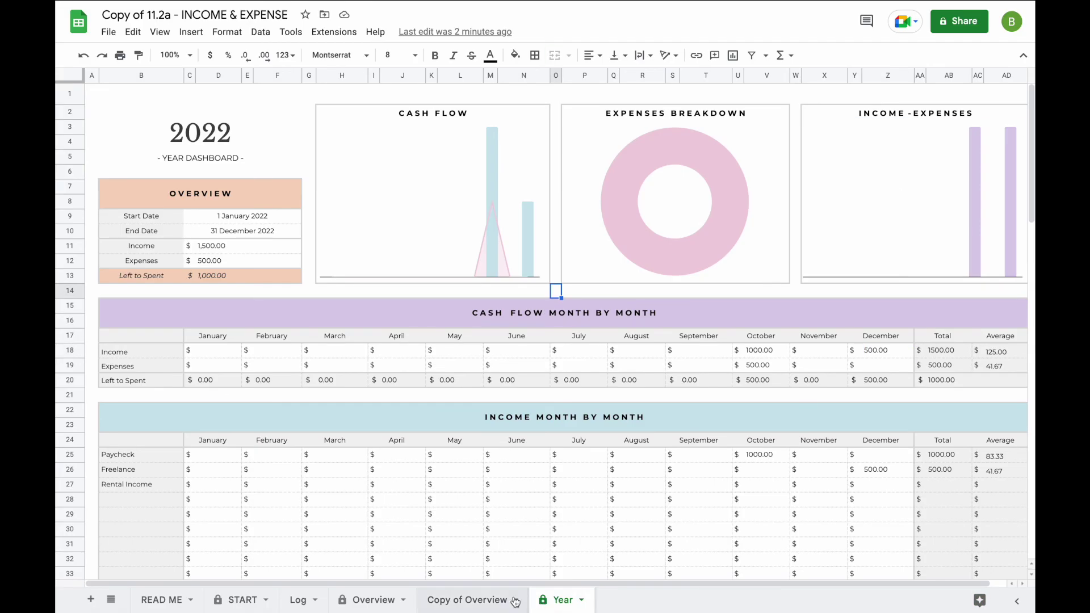
- Return to the Copy of Overview sheet showing December 2022 figures
{"action": "left_click", "coordinate": [480, 599]}
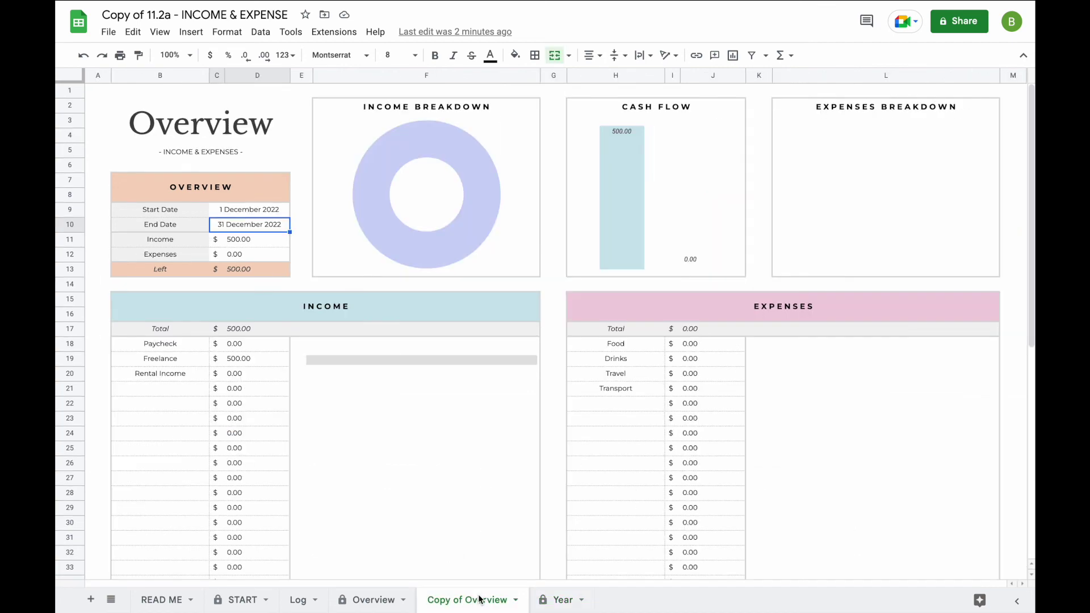